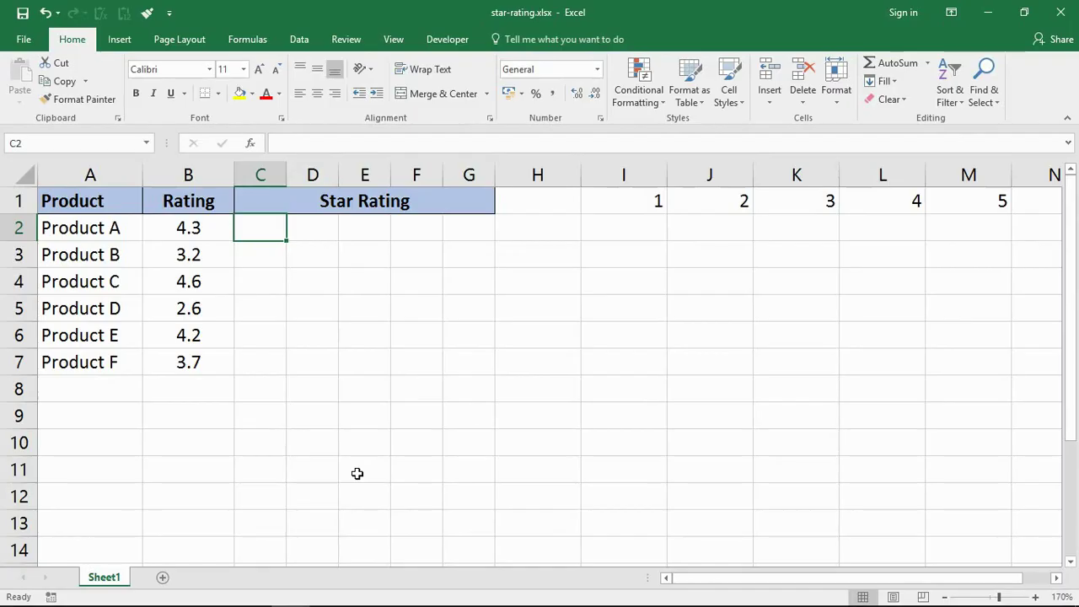
Step: Review the product names, their ratings and the empty star rating cells beside them
drag(53, 229, 67, 366)
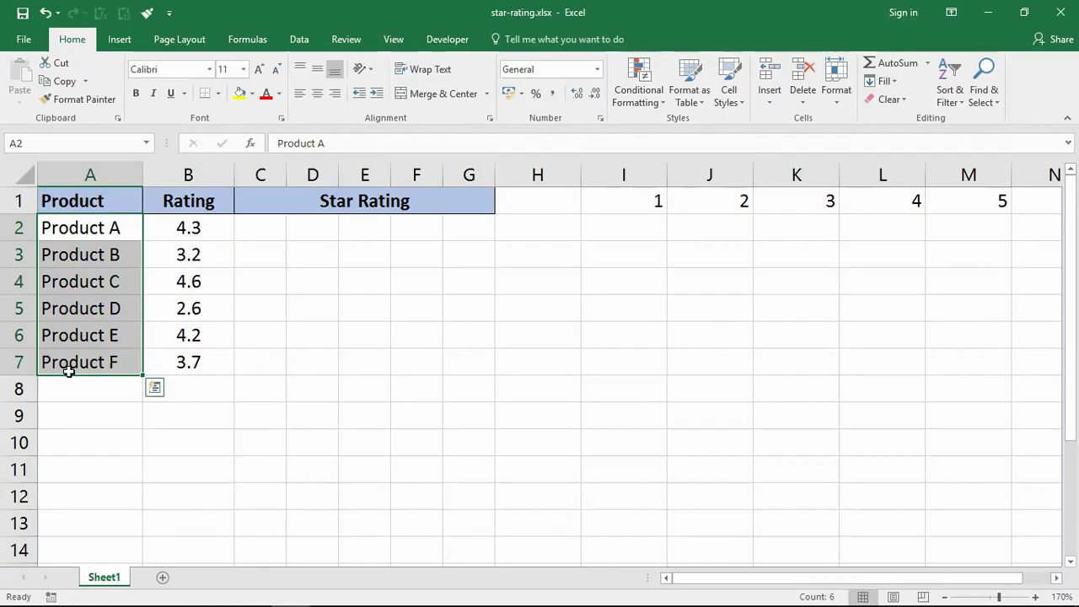
drag(212, 232, 202, 362)
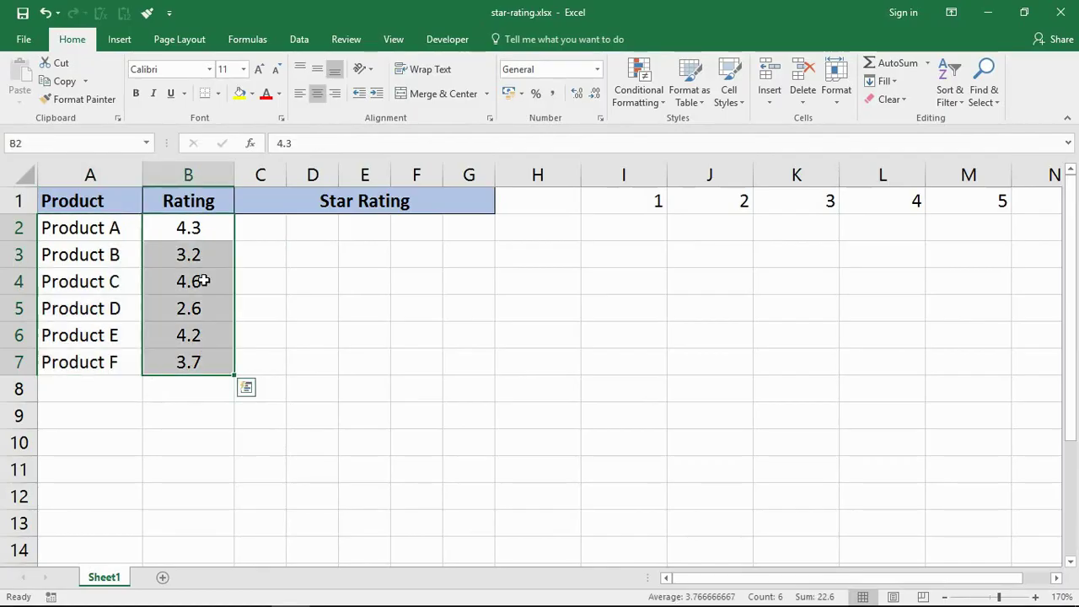
click(209, 221)
click(207, 258)
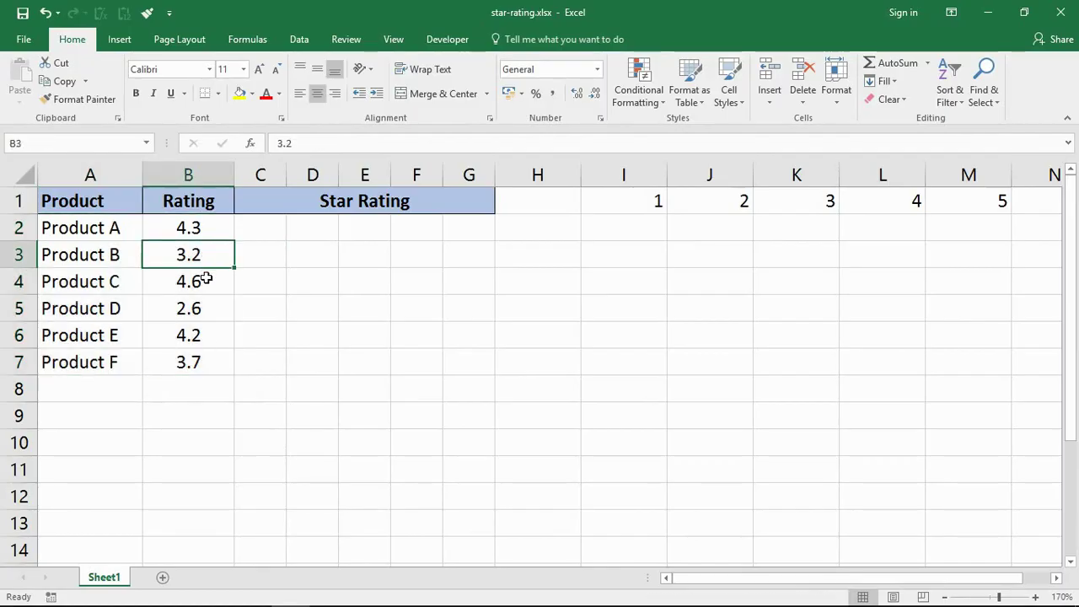
click(208, 295)
drag(248, 228, 475, 227)
drag(278, 248, 456, 251)
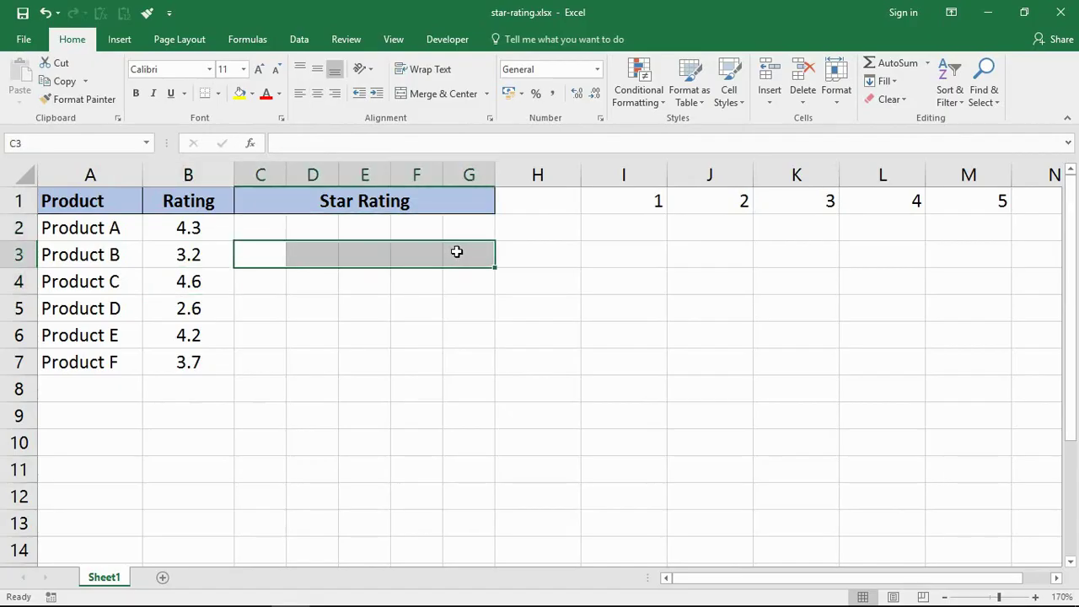
click(284, 233)
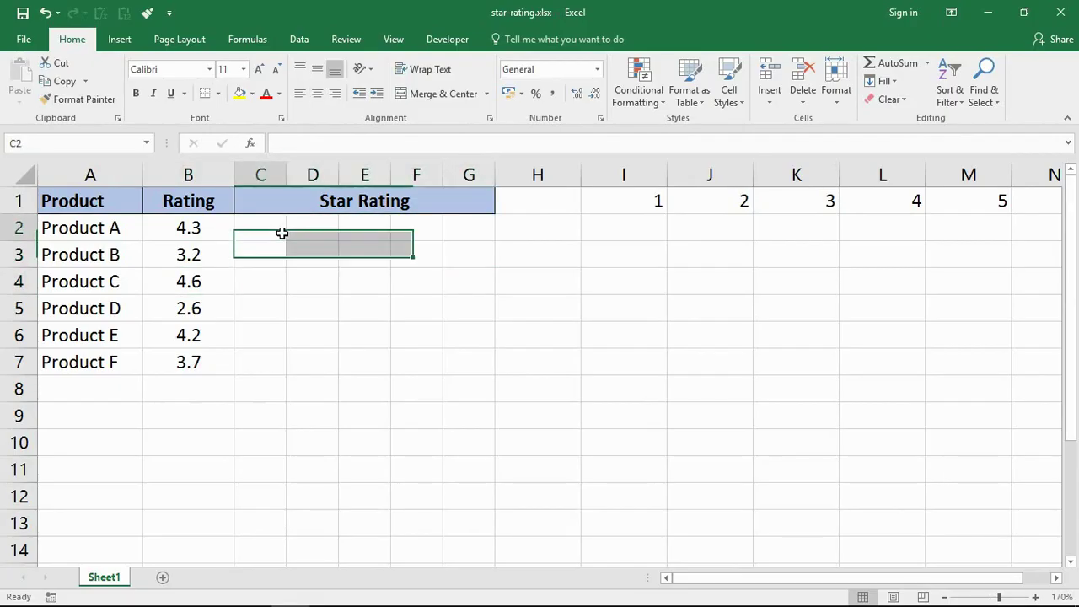
Step: Look up the star icon set for conditional formatting and review the five star rating columns C to G
click(652, 113)
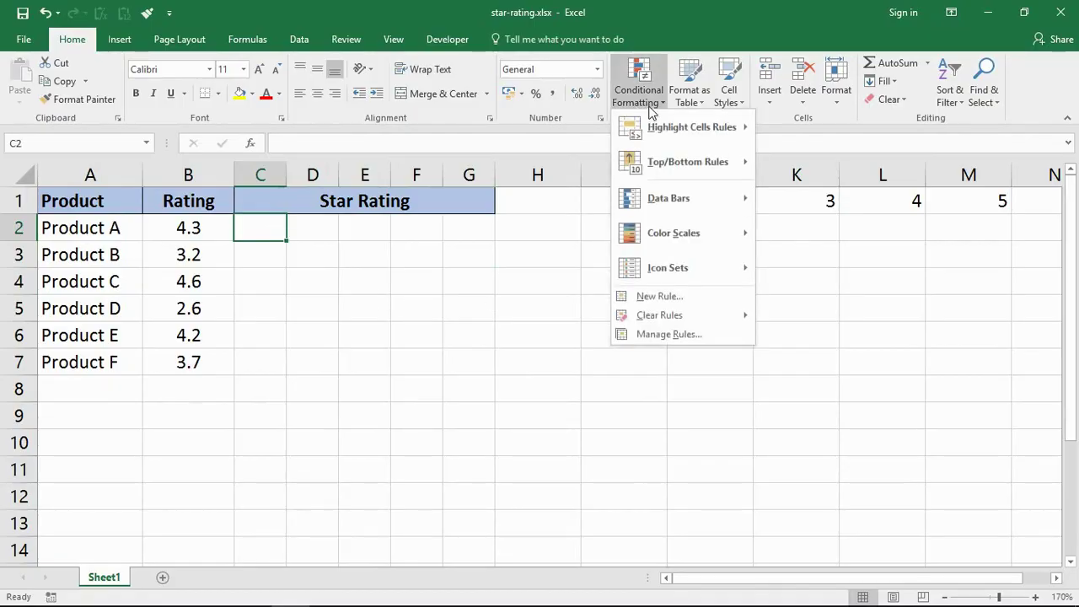
mouse_move(680, 270)
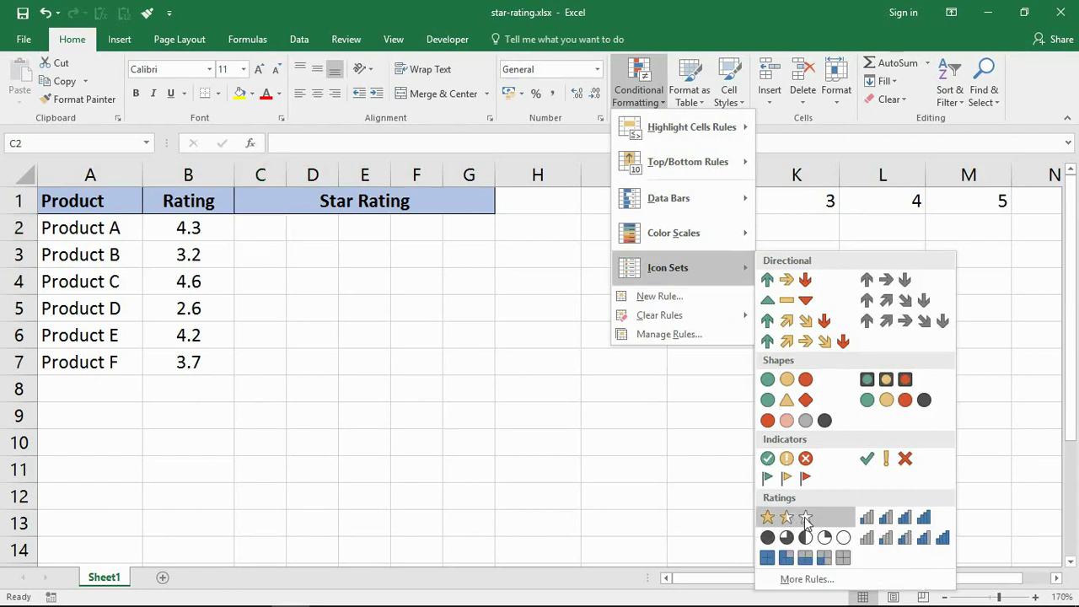
click(682, 469)
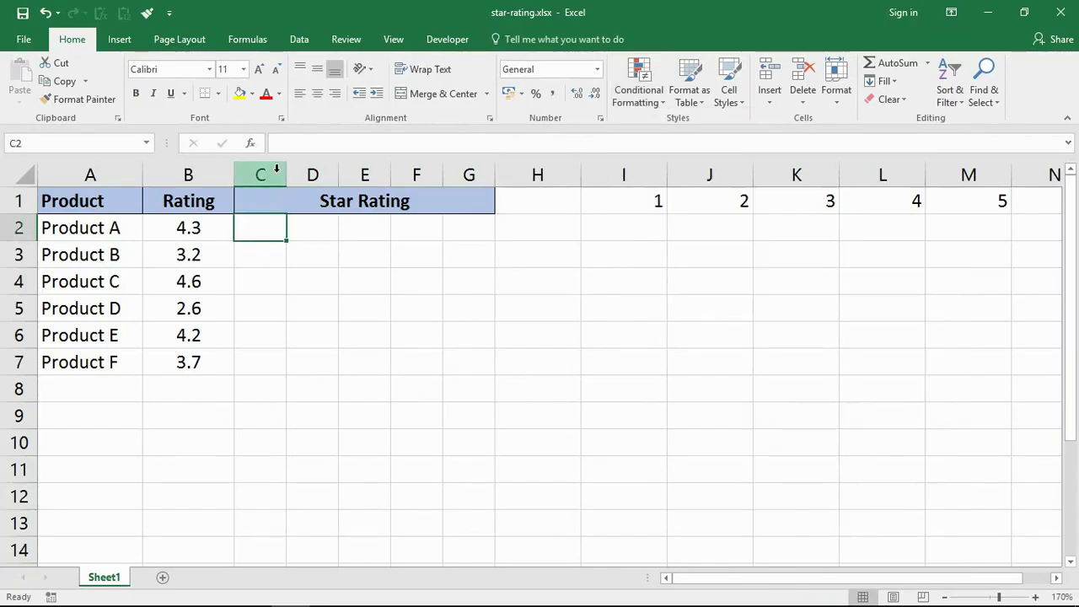
click(281, 174)
drag(283, 173, 467, 166)
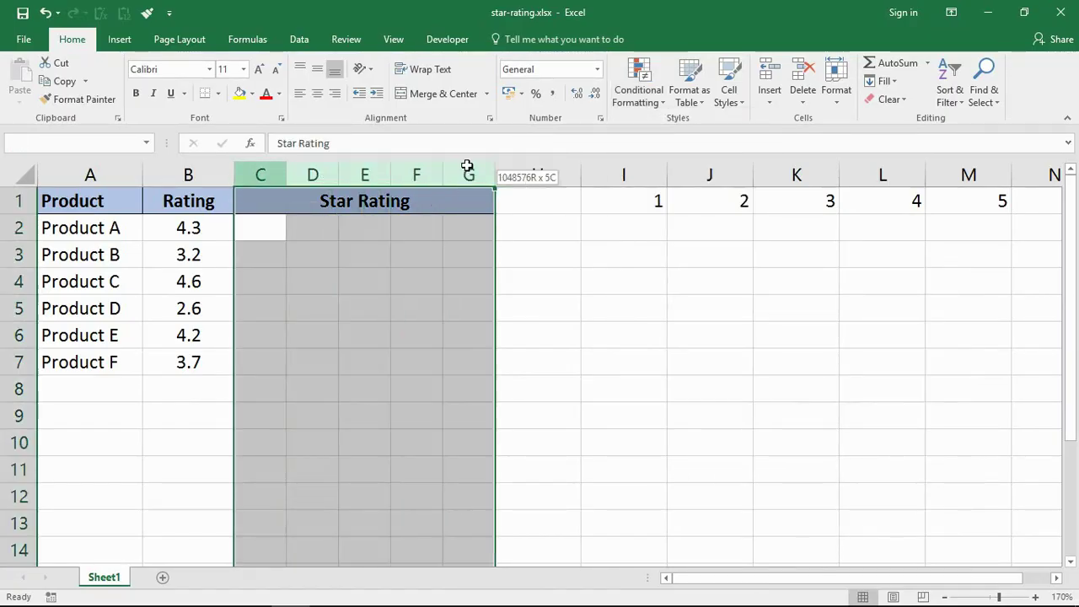
click(270, 227)
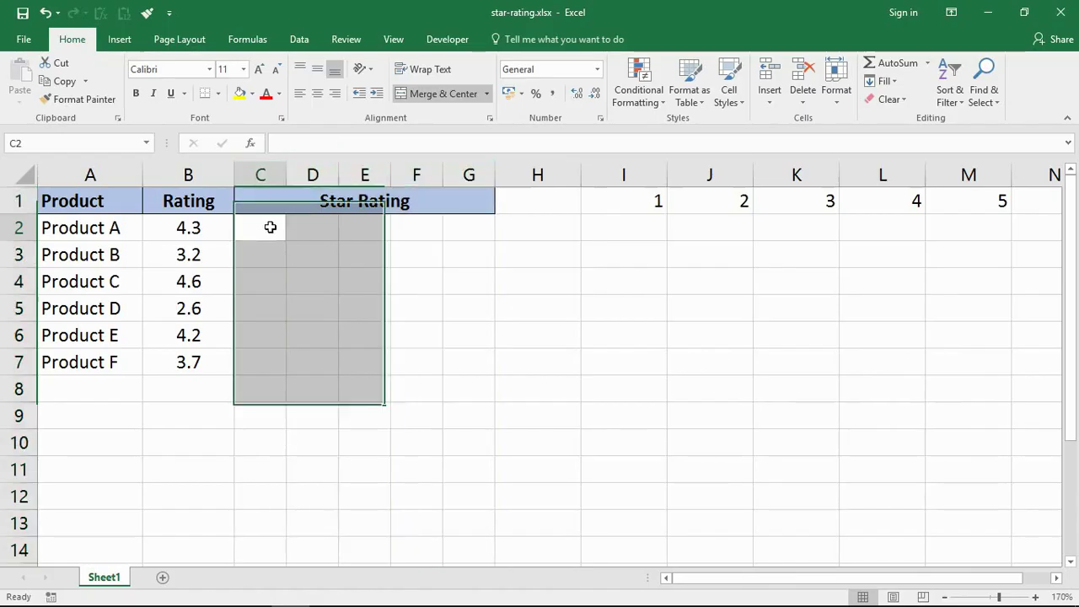
click(313, 229)
click(366, 231)
click(416, 231)
click(462, 231)
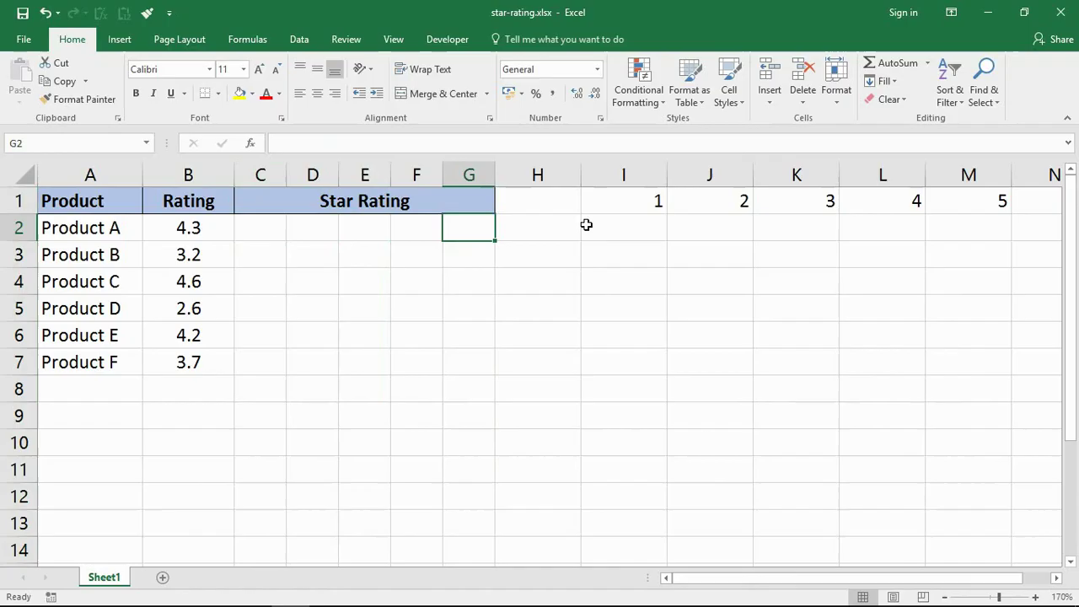
click(642, 93)
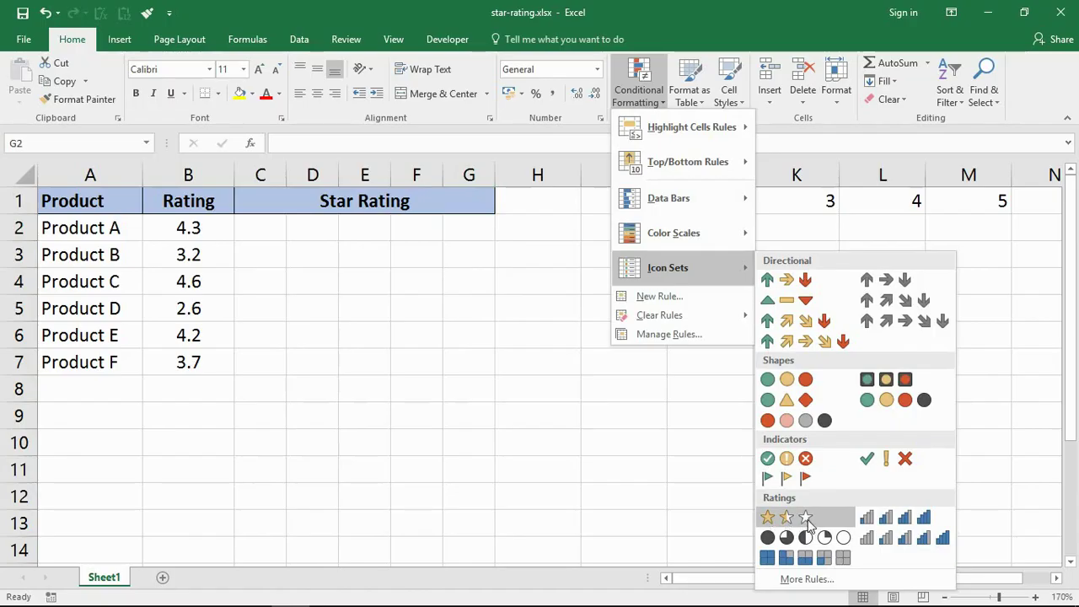
click(806, 520)
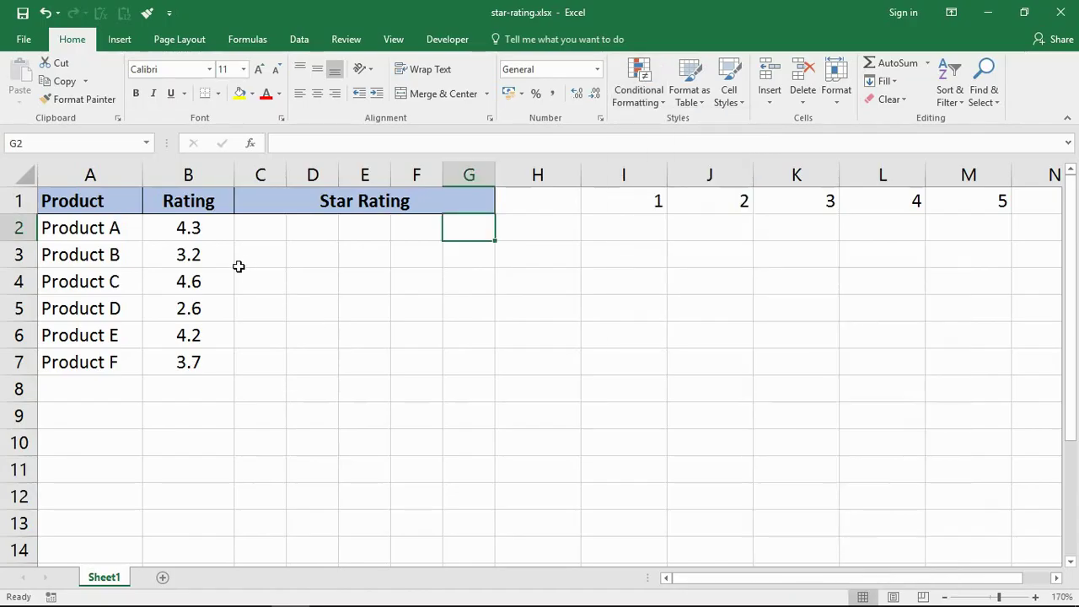
Step: Examine sample ratings in column B, their star cells, and the helper numbers in I1:M1
click(216, 229)
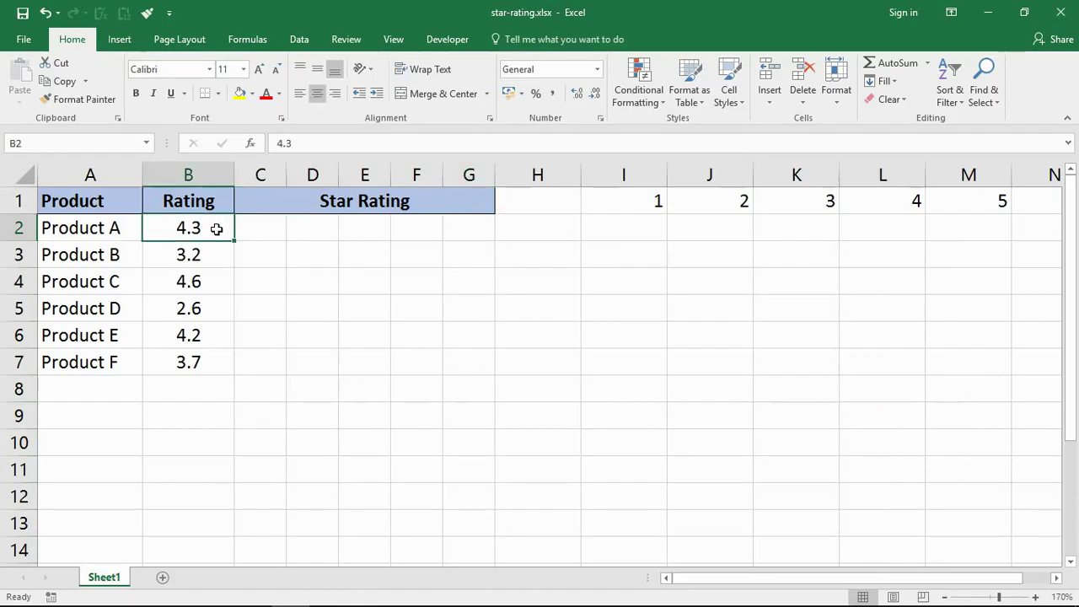
click(213, 284)
drag(256, 284, 402, 281)
click(472, 284)
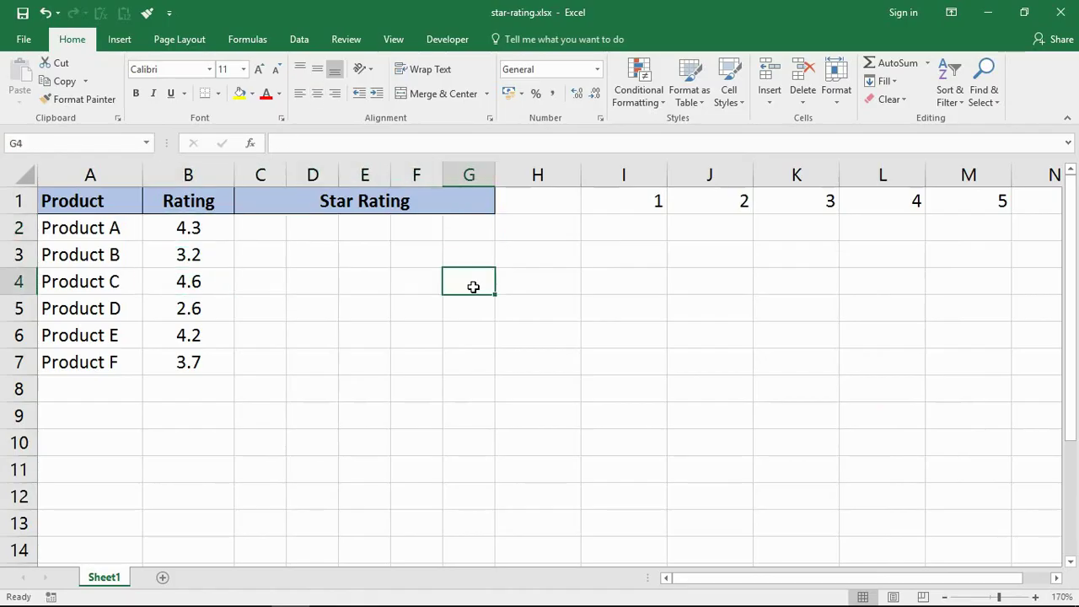
click(369, 303)
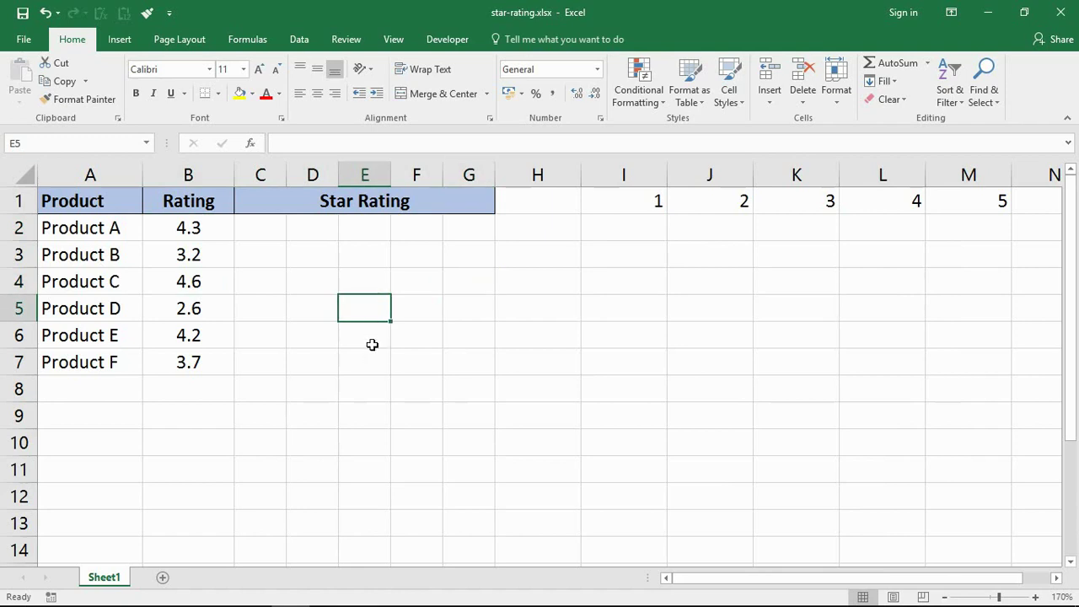
key(Right)
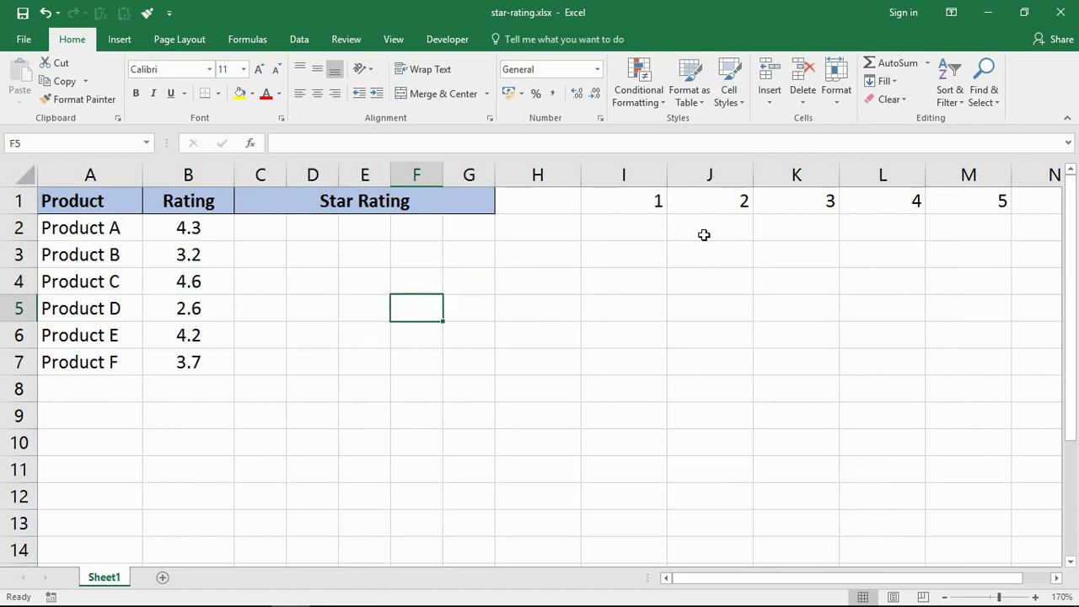
drag(633, 202, 1002, 197)
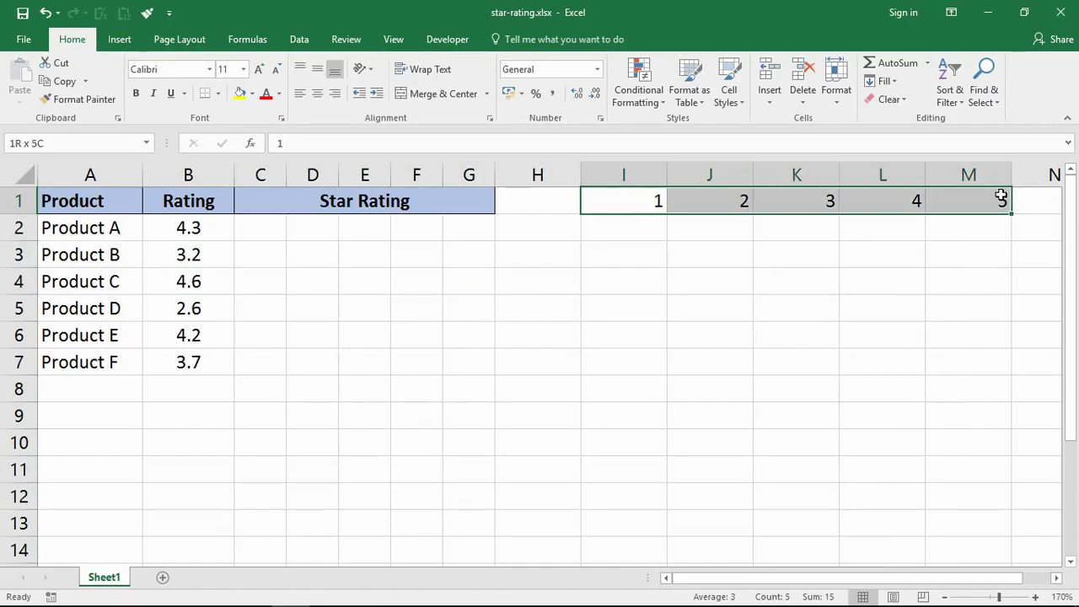
click(729, 300)
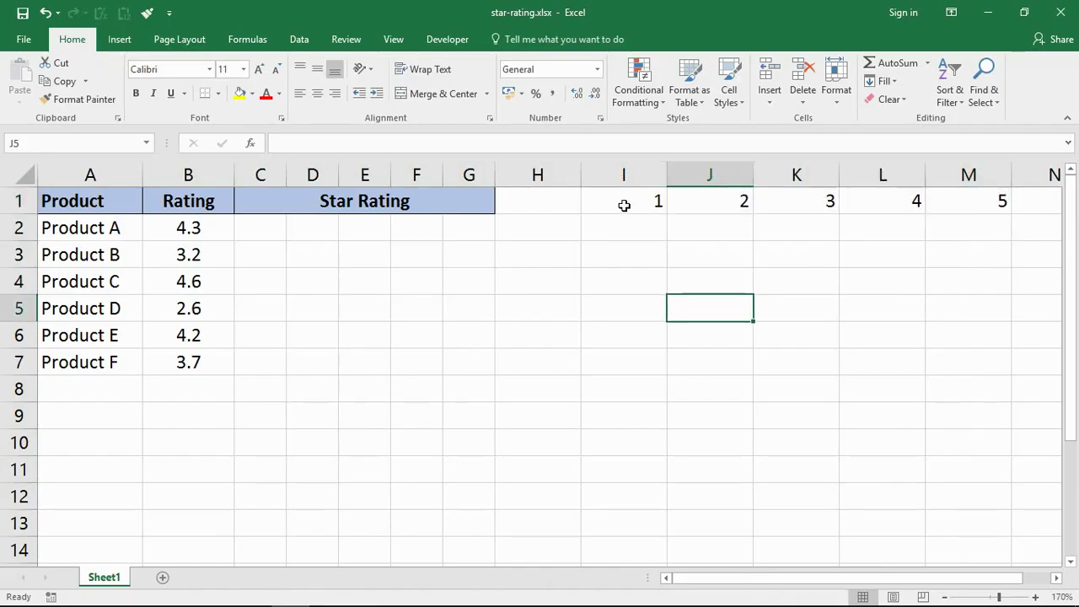
drag(624, 204, 965, 184)
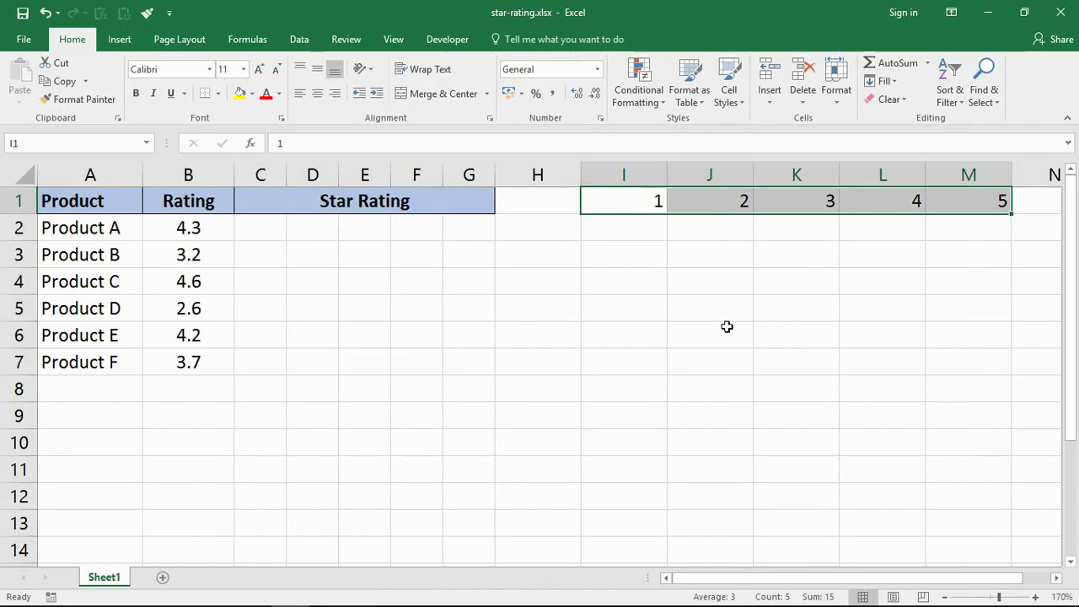
click(544, 337)
drag(634, 203, 997, 207)
click(702, 258)
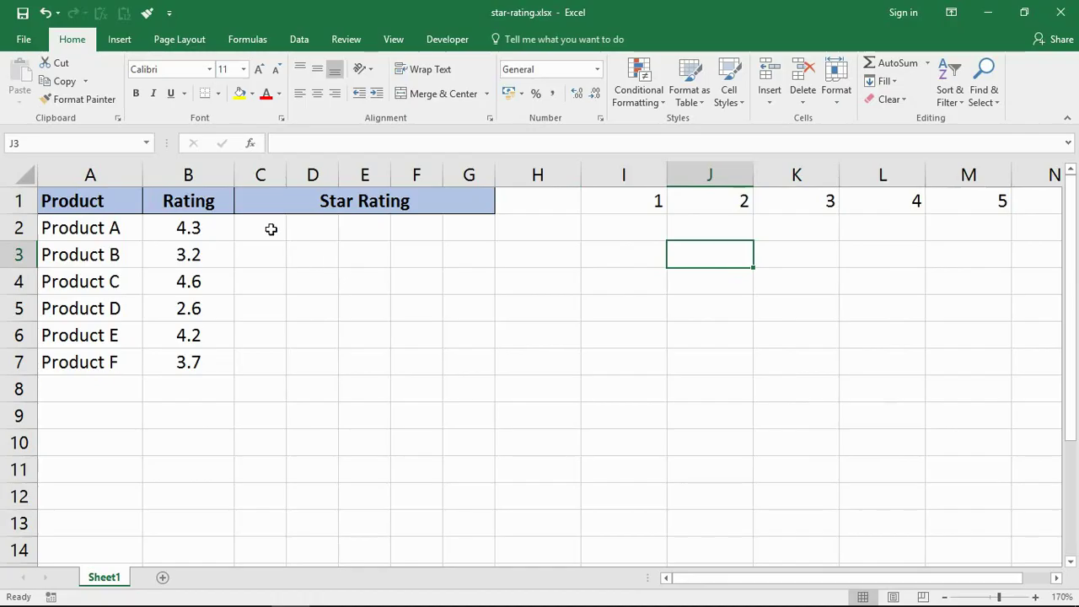
Step: Compare the ratings with each helper number in row 1 to work out the logic for the star cells C2:G7
drag(272, 228, 453, 357)
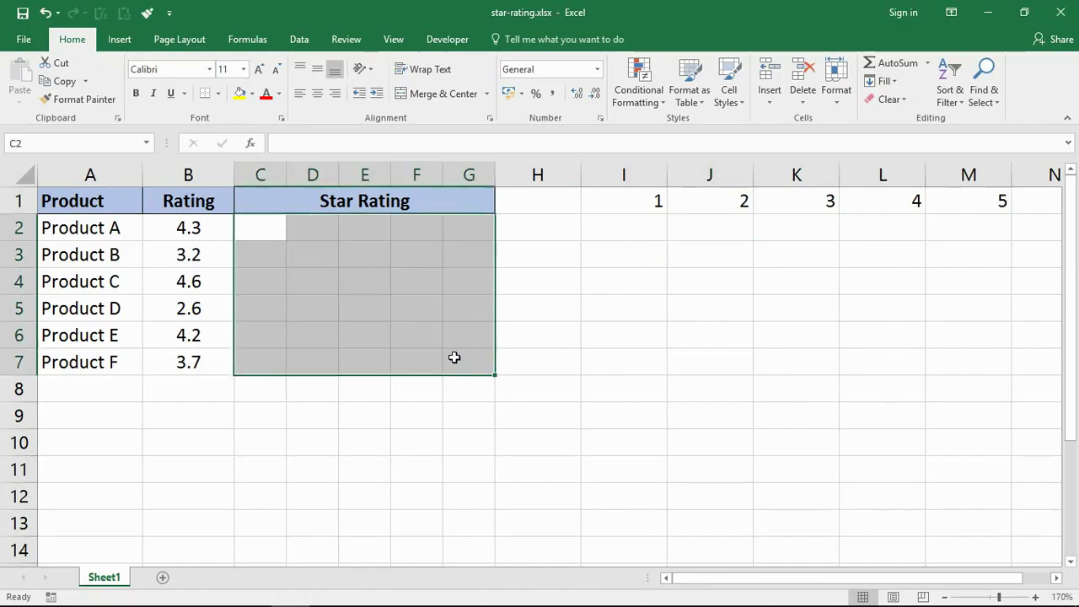
click(353, 336)
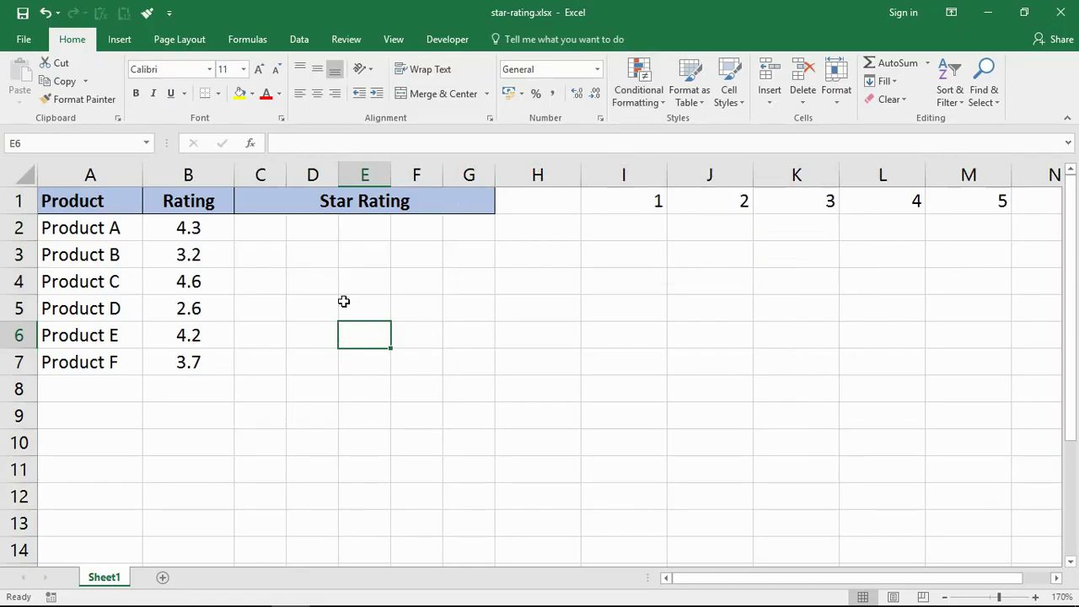
click(281, 239)
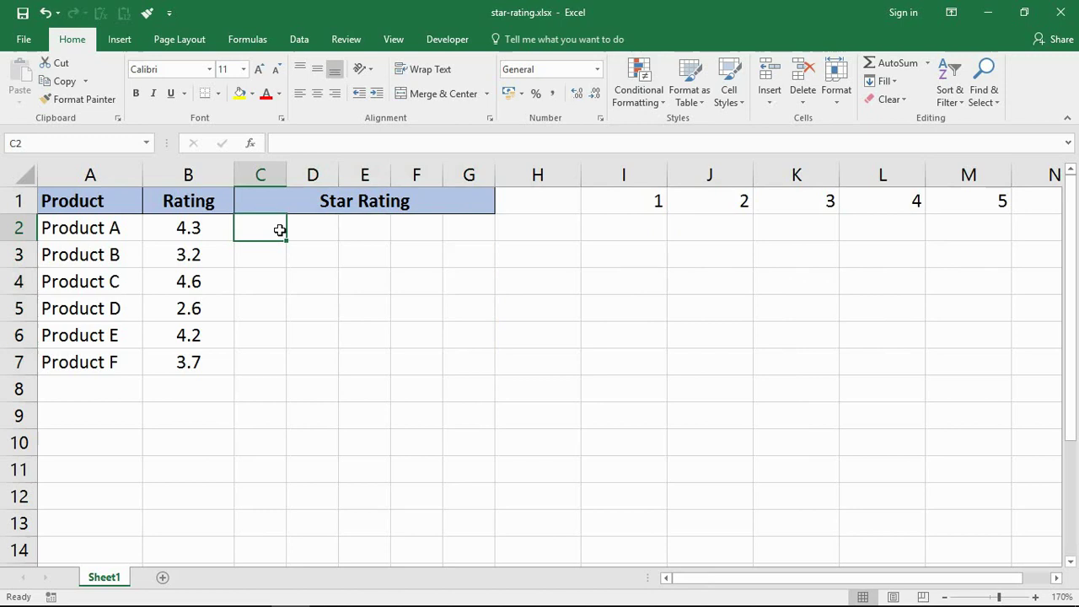
click(200, 234)
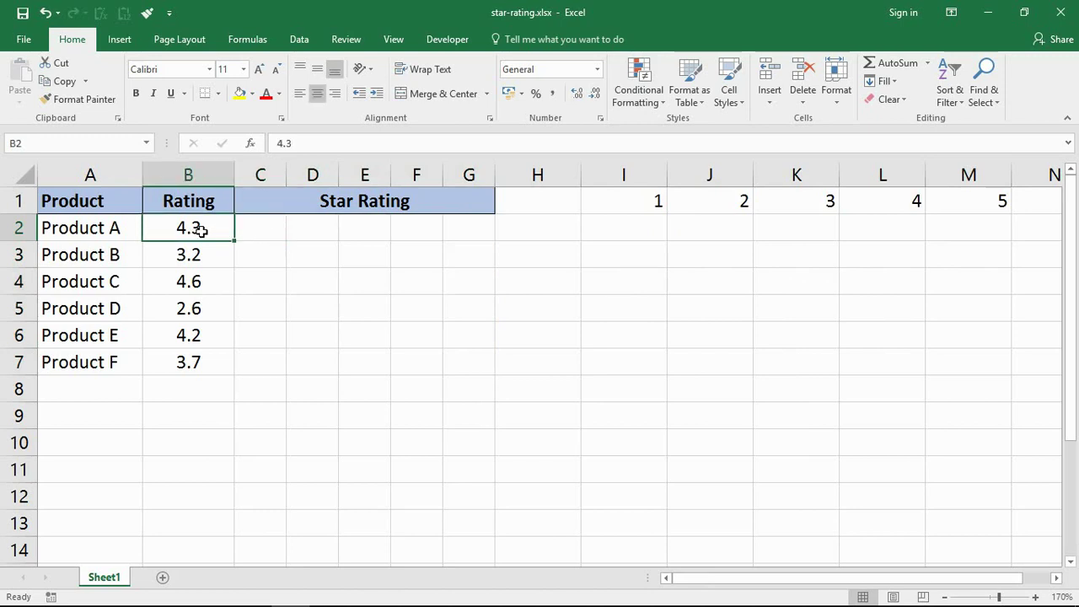
click(655, 206)
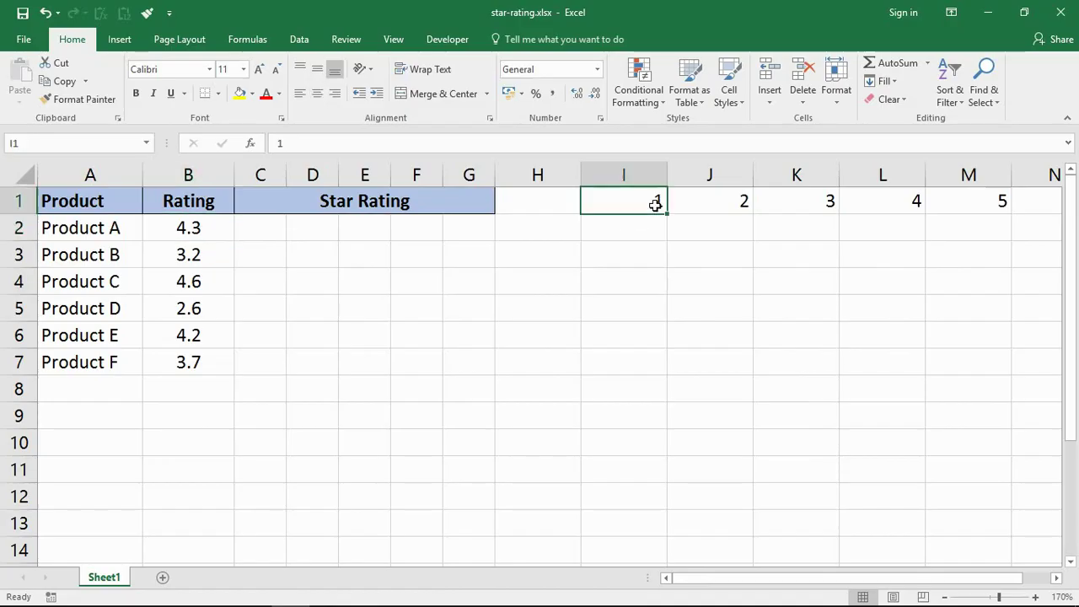
click(262, 228)
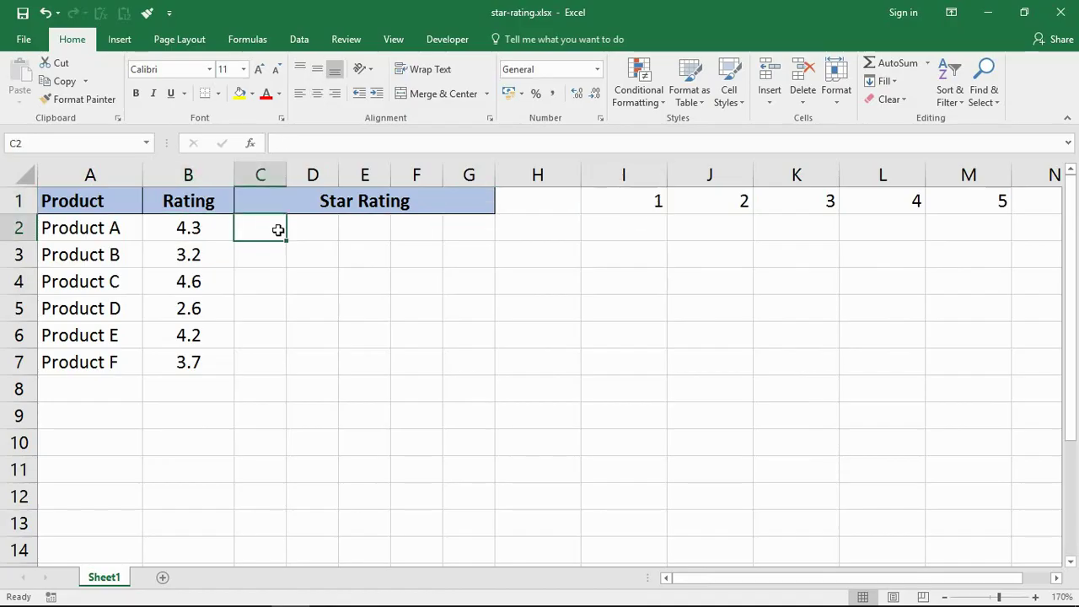
click(742, 200)
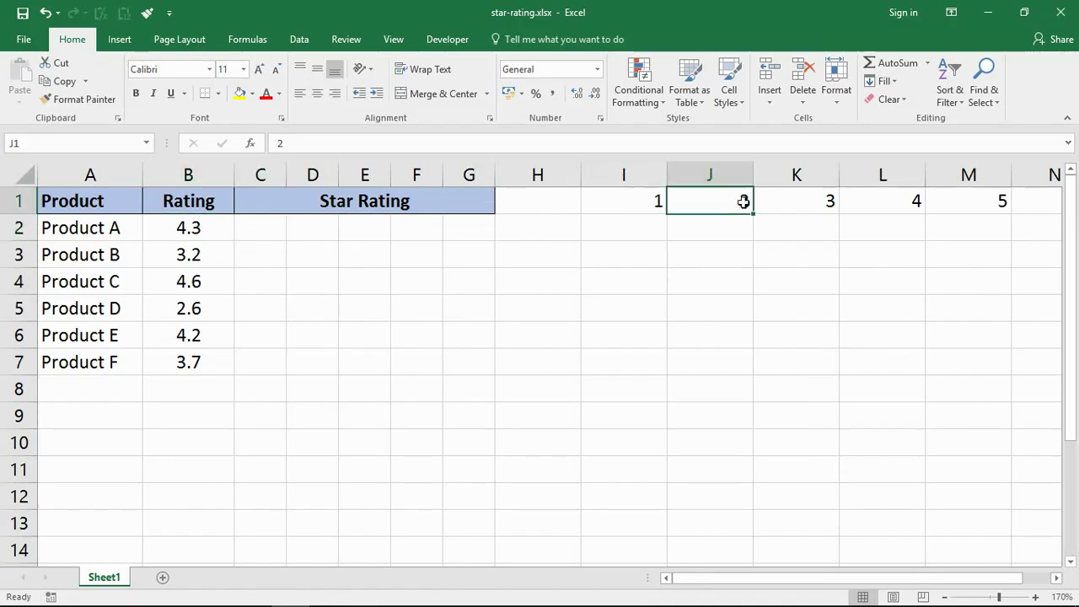
click(309, 227)
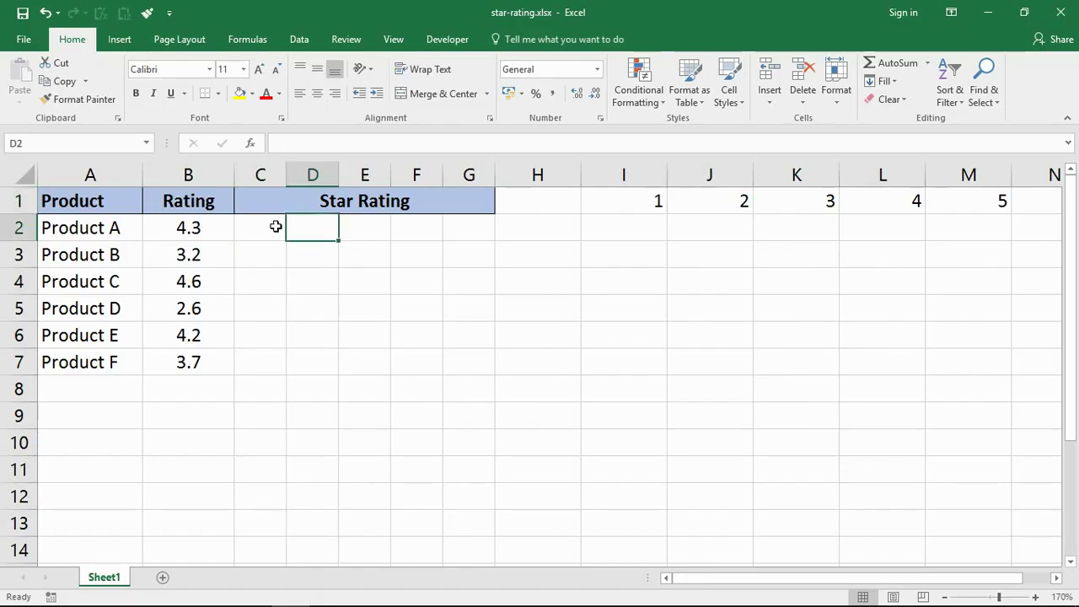
click(226, 226)
click(784, 202)
click(375, 232)
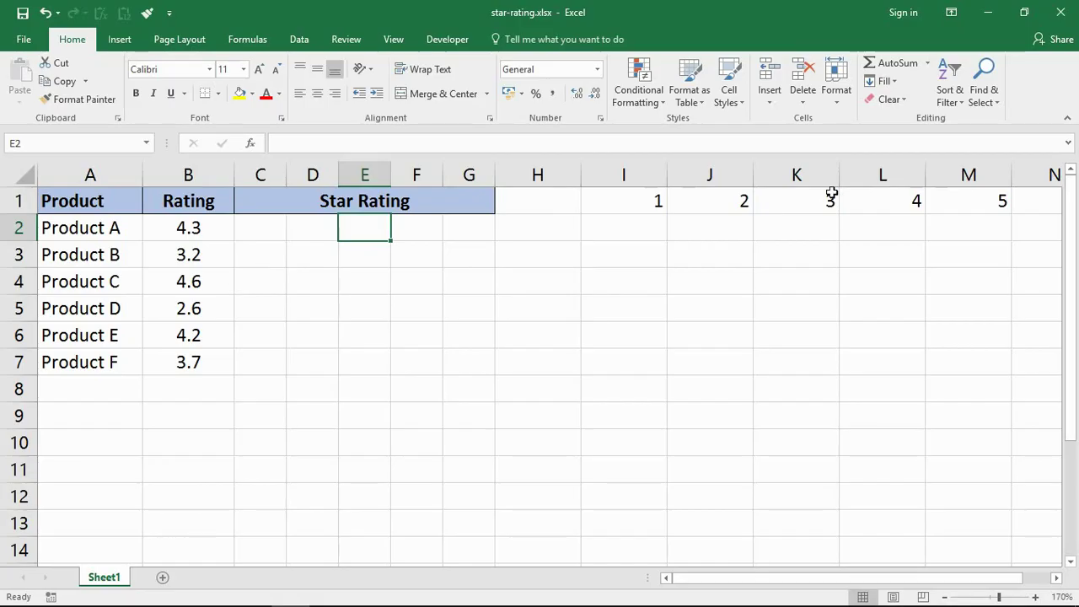
click(224, 261)
click(896, 203)
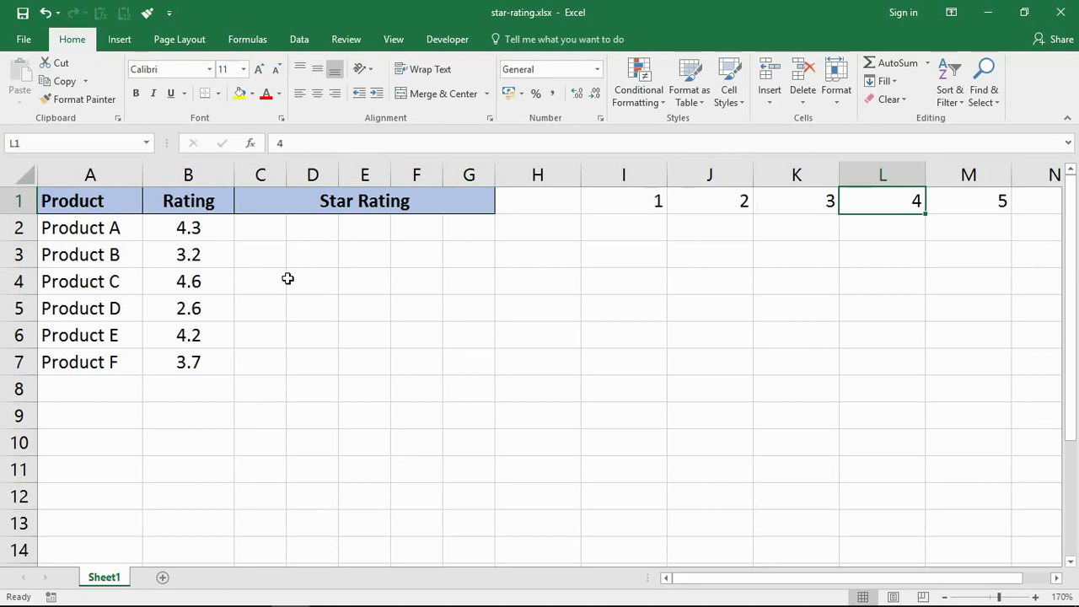
Step: Start an IF formula in C2 whose logical test begins with Product A's rating, locked by column as $B2
scroll(280, 275, up, 3)
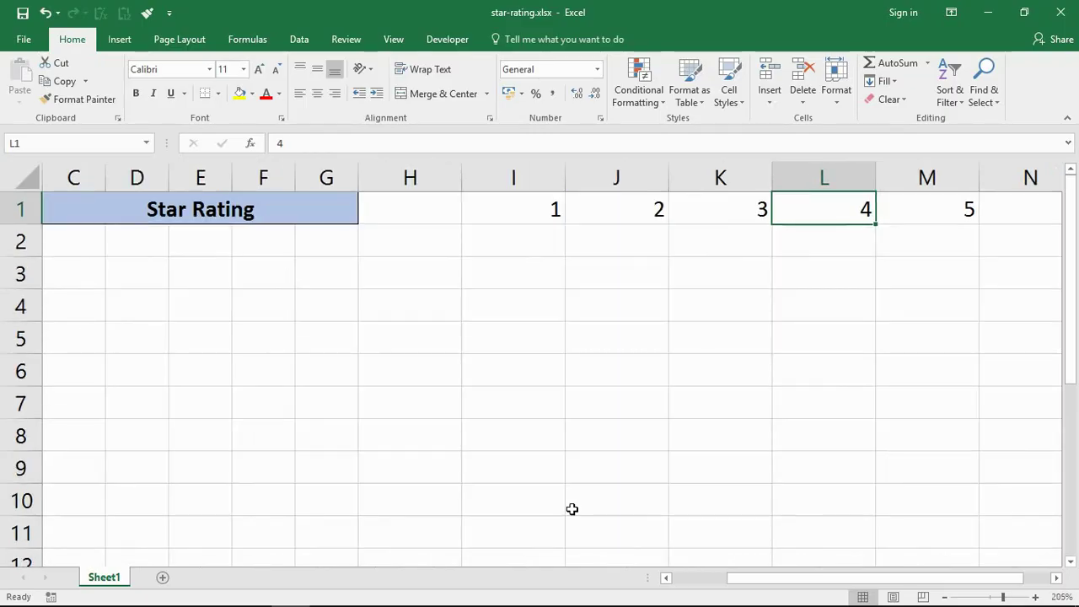
drag(733, 578, 678, 579)
click(323, 237)
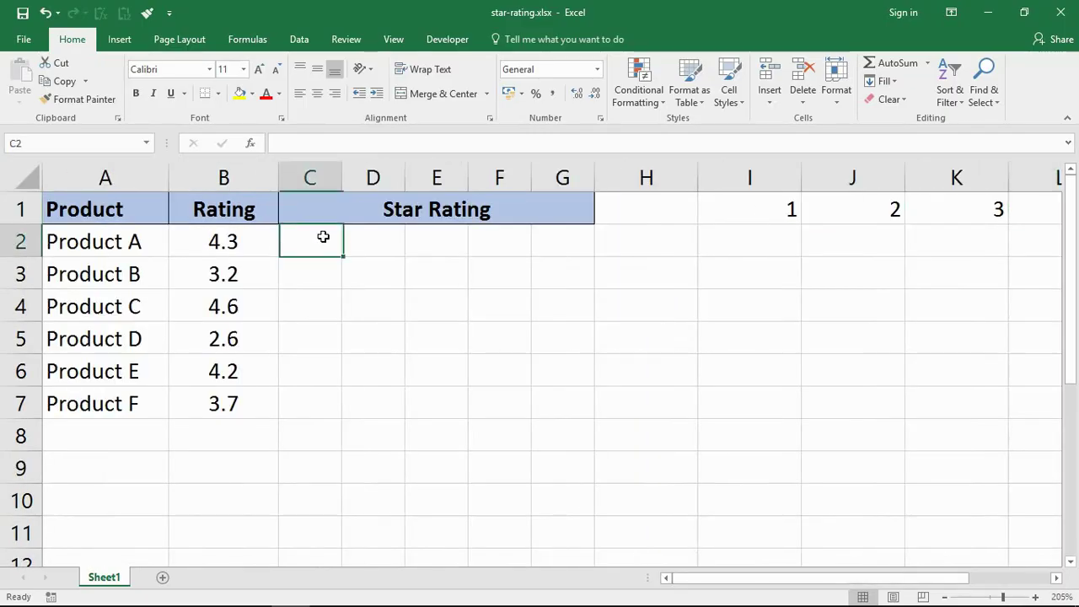
text(=i)
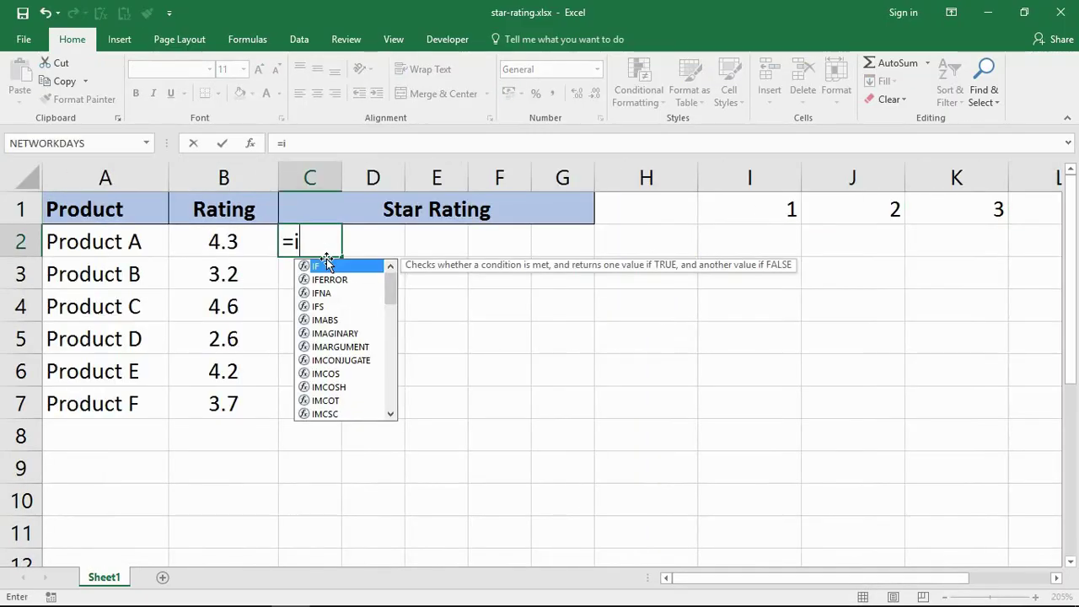
text(f()
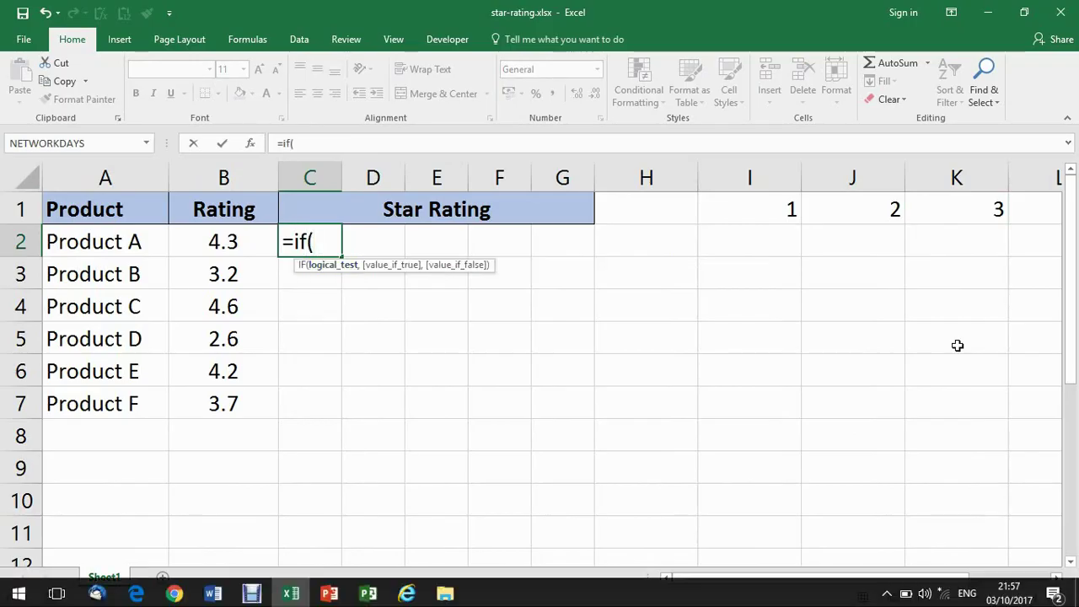
click(202, 249)
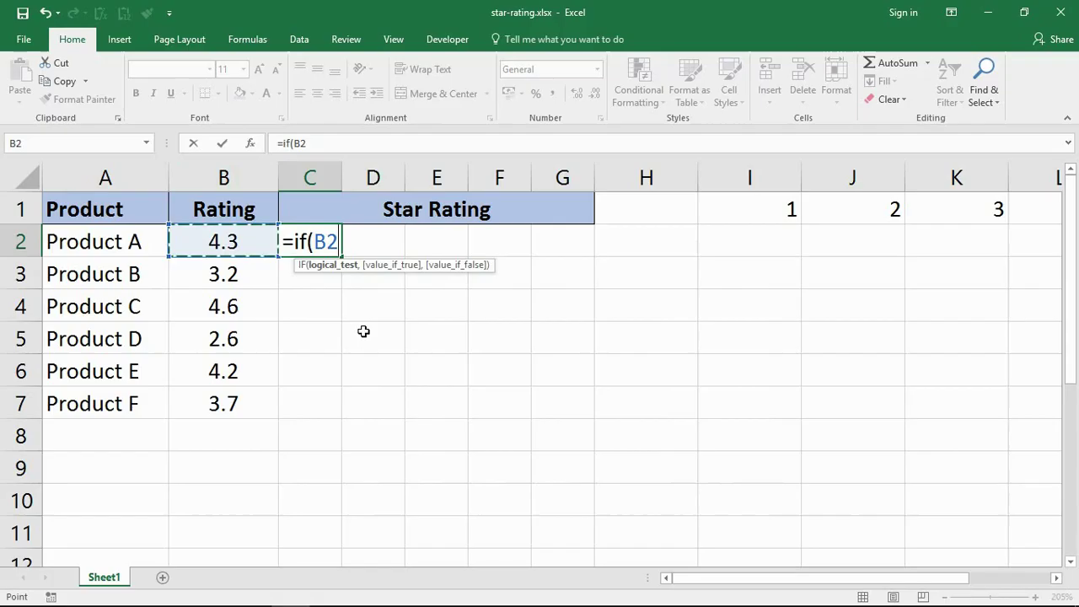
key(F4)
key(F4)
key(F4)
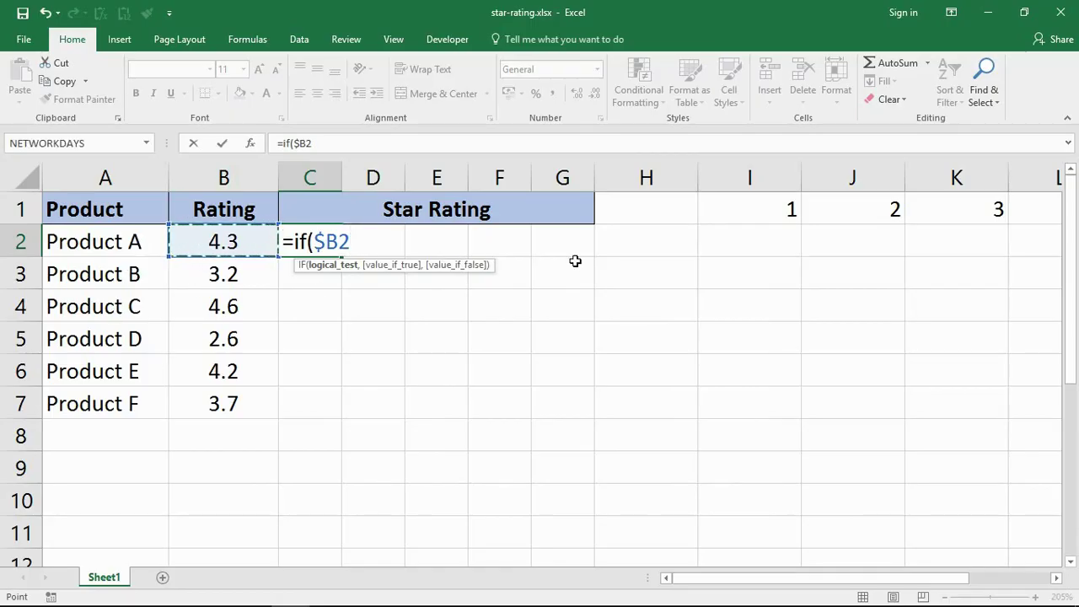
drag(316, 246, 341, 246)
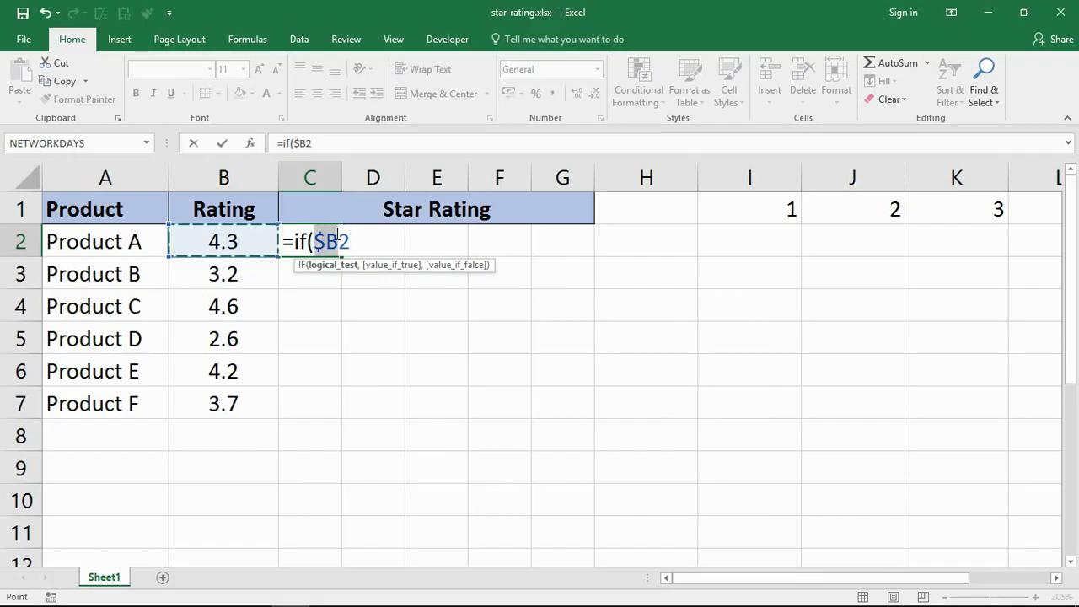
click(365, 249)
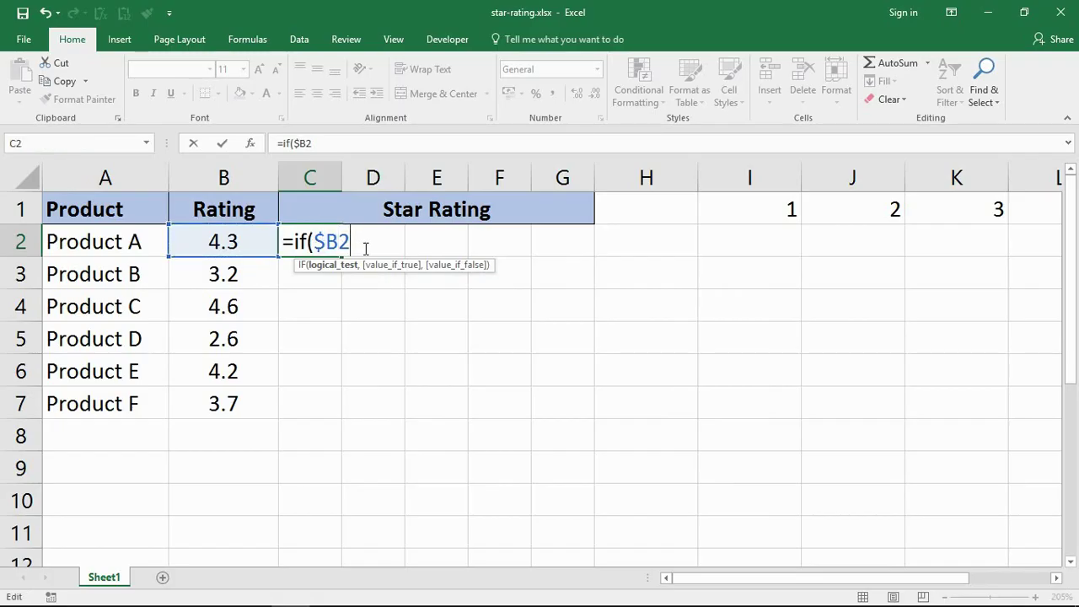
Step: Complete the logical test as $B2>=I$1, with the row of I1 locked, and return 1 when it is true
text(>=)
click(784, 208)
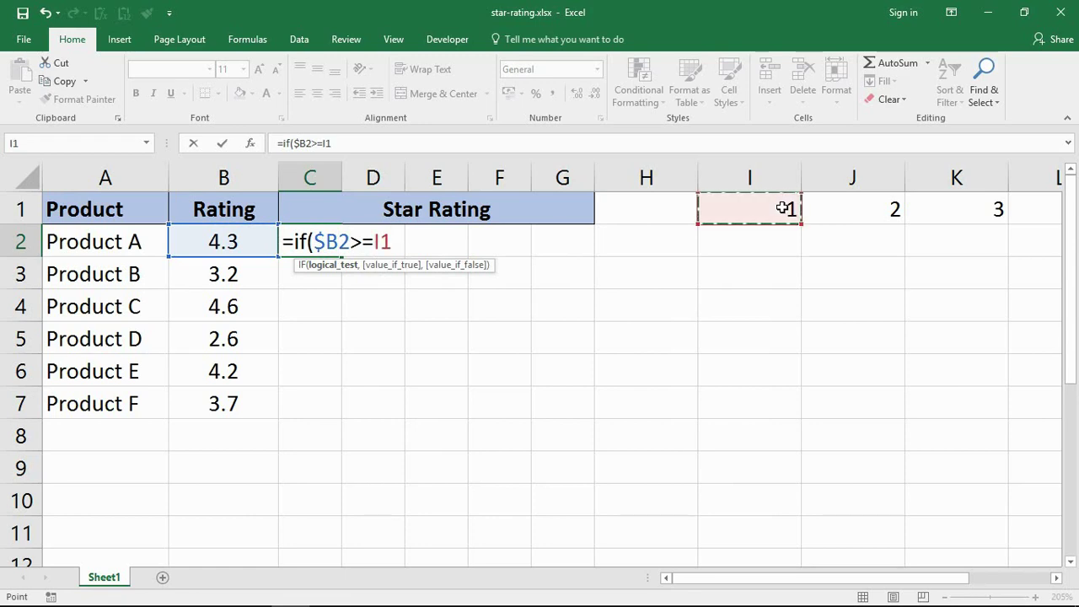
key(F4)
key(F4)
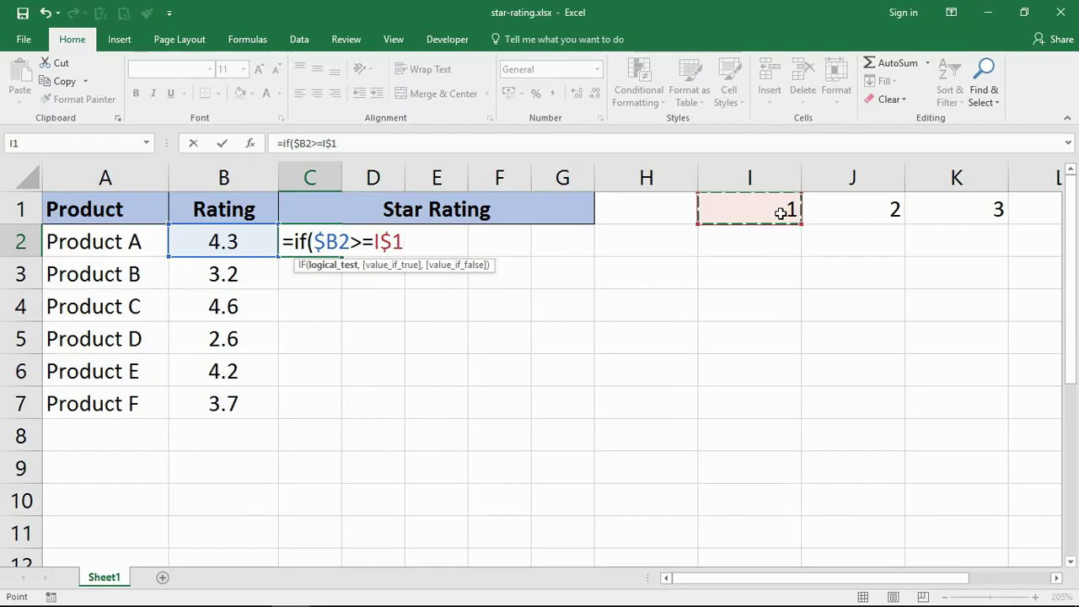
text(,1)
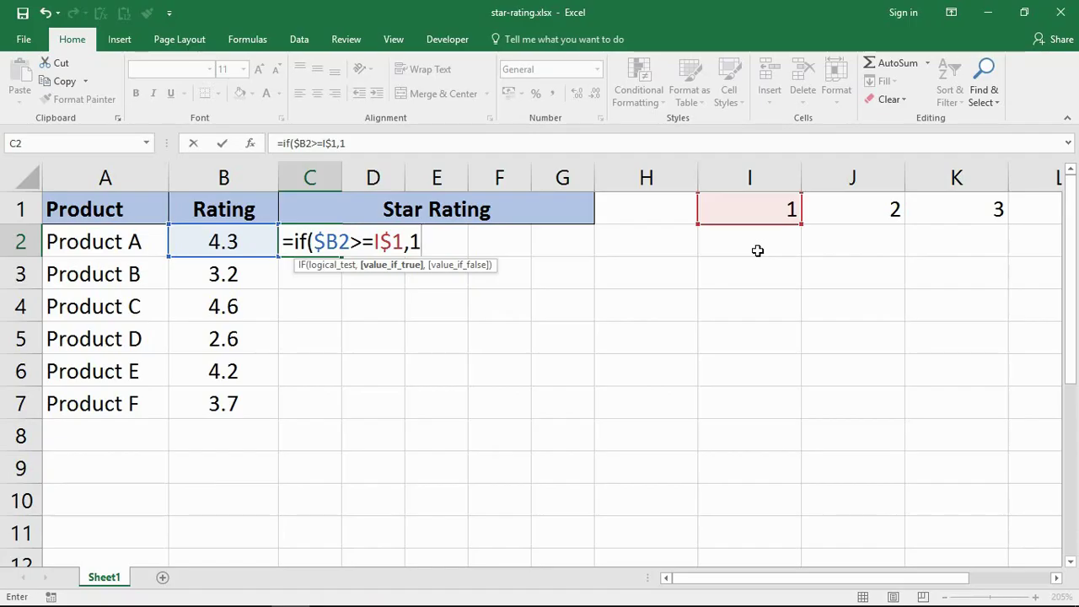
text(,)
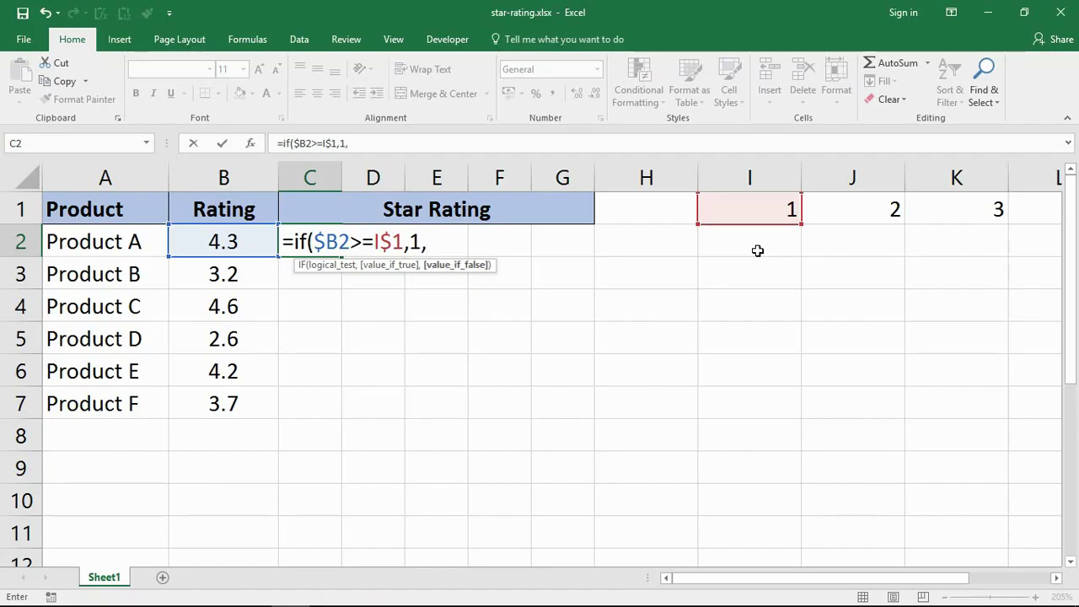
Step: Nest a second IF as the value if false, beginning its logical test with INT($B2)
text(if)
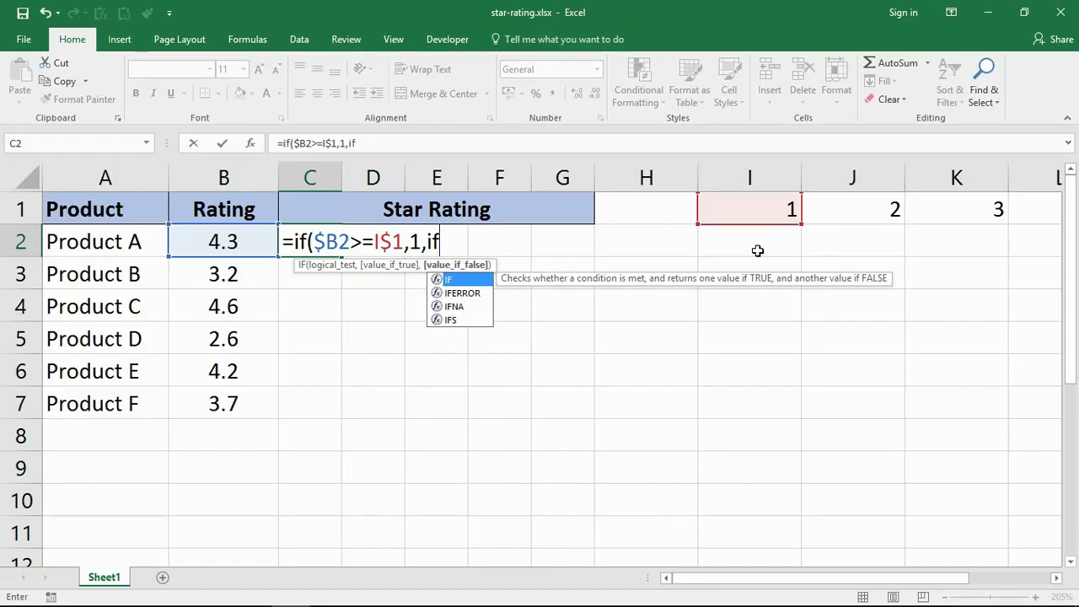
text(()
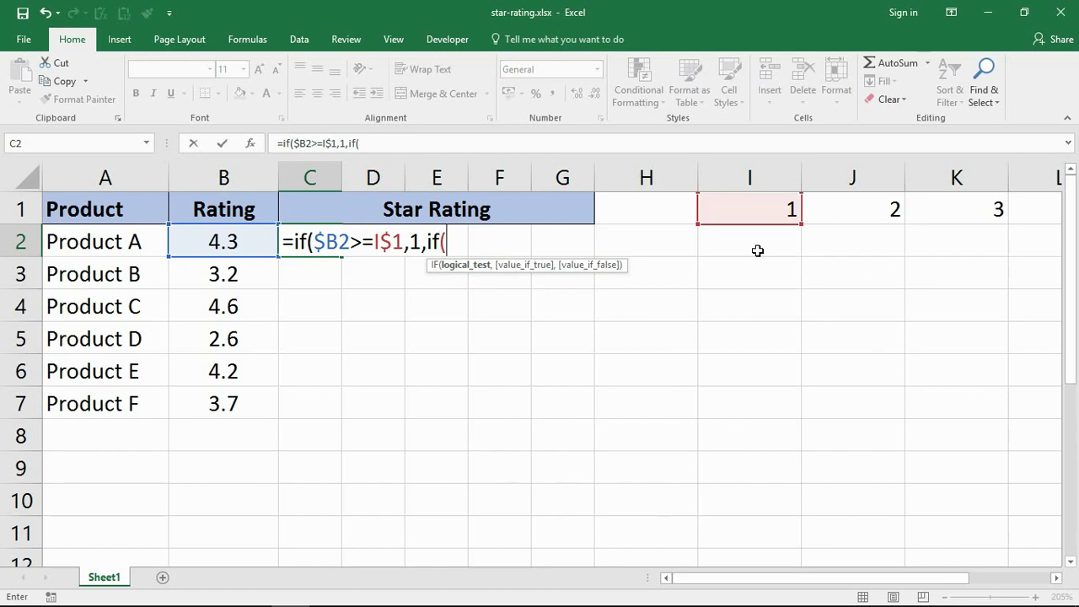
text(int)
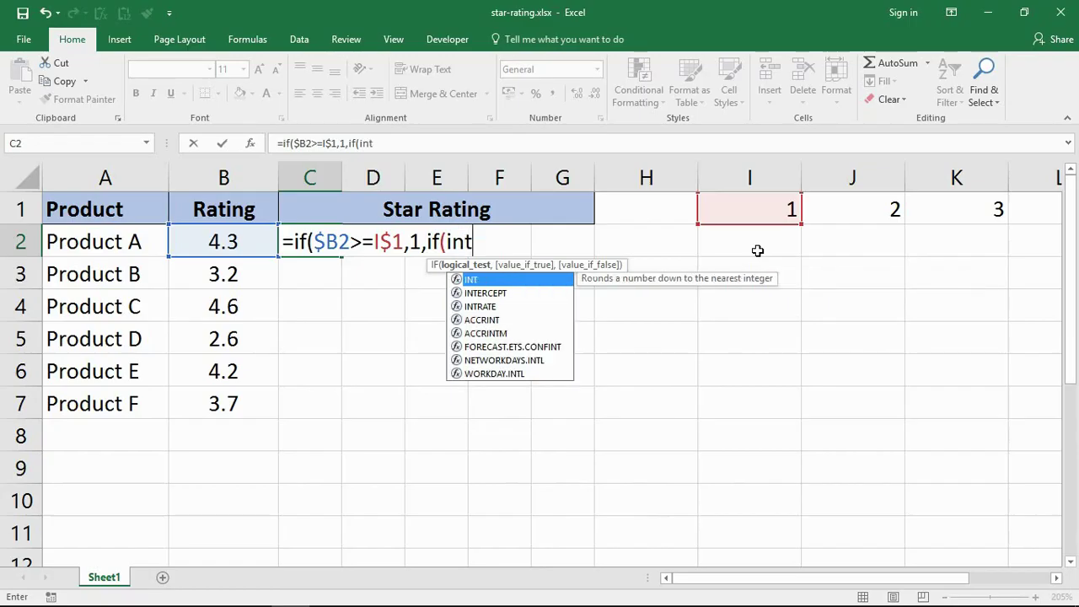
text(()
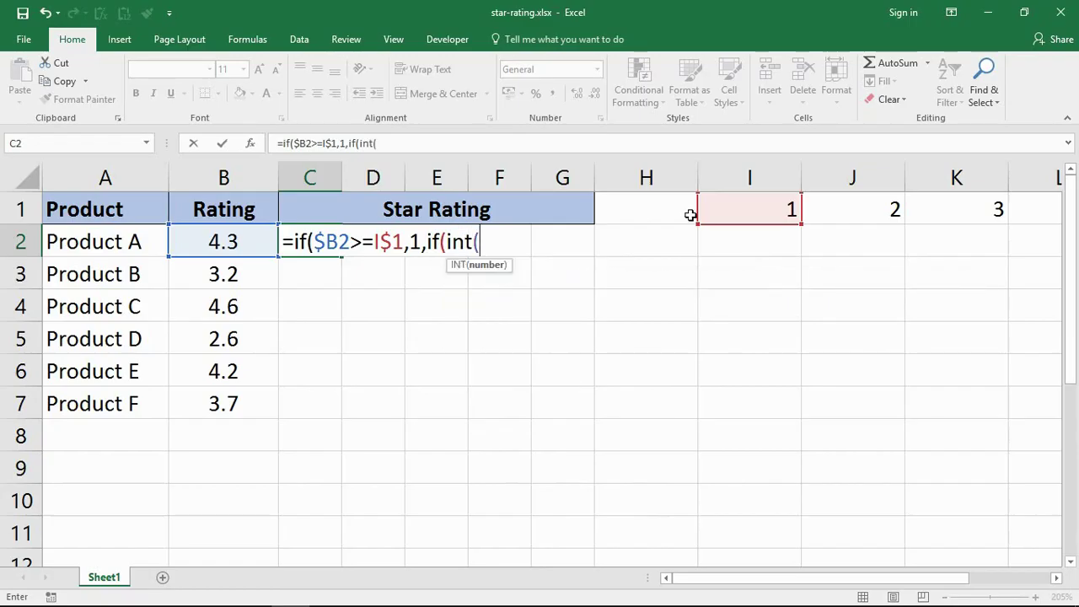
click(231, 241)
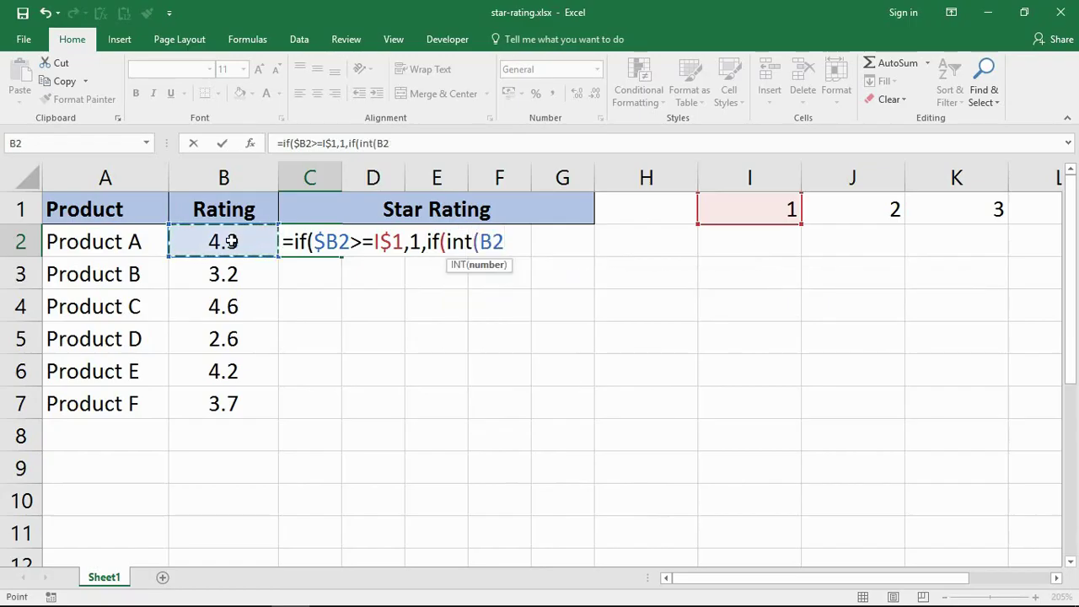
key(F4)
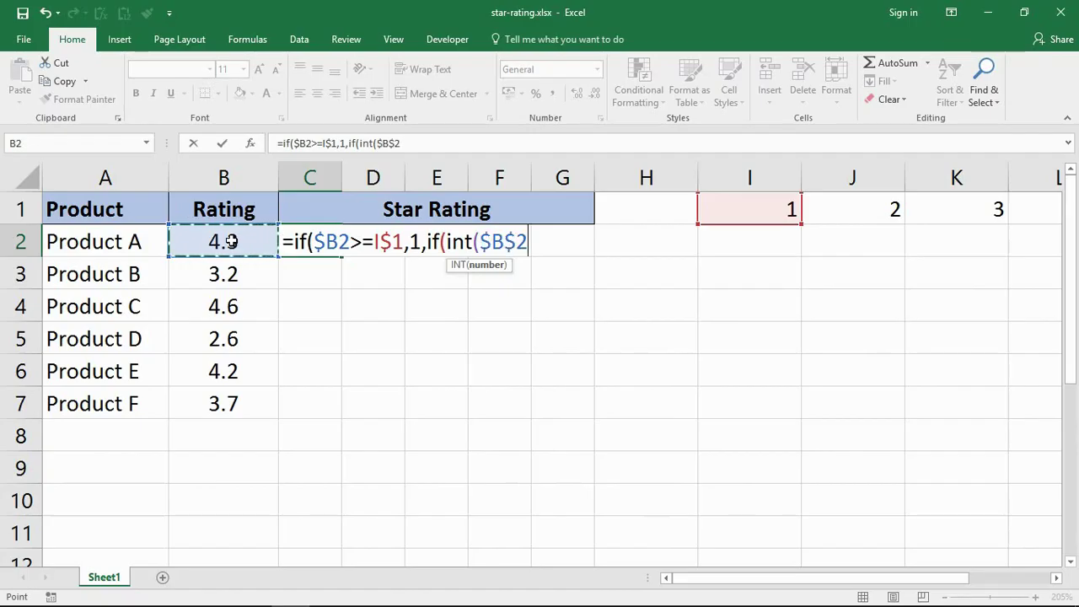
key(F4)
key(F4)
text())
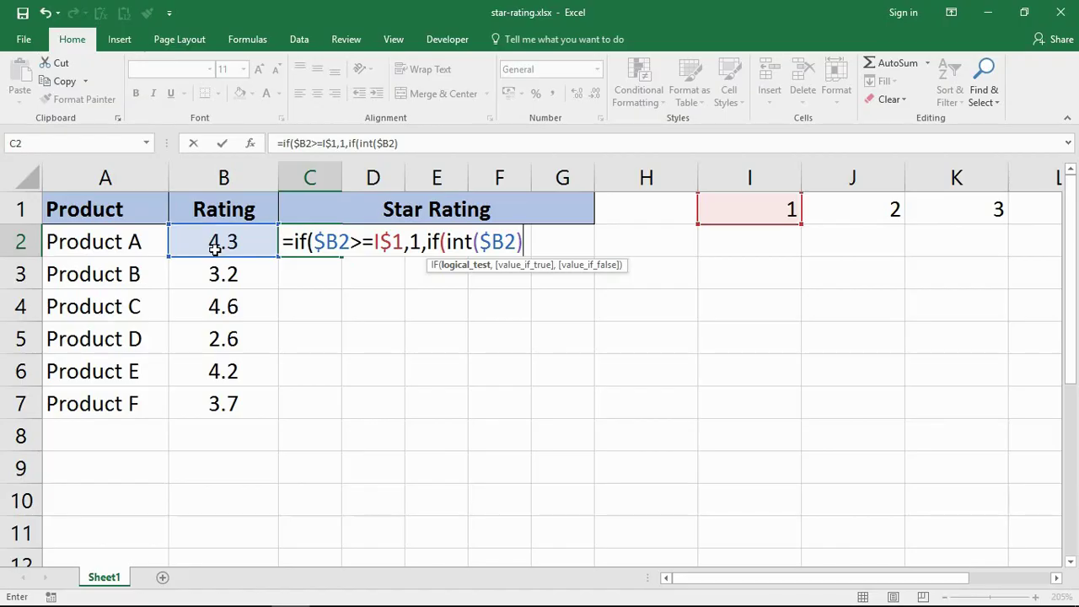
Step: Complete the nested IF's test by comparing INT($B2) for equality with I$1-1, keeping the row locked
text(=)
click(762, 206)
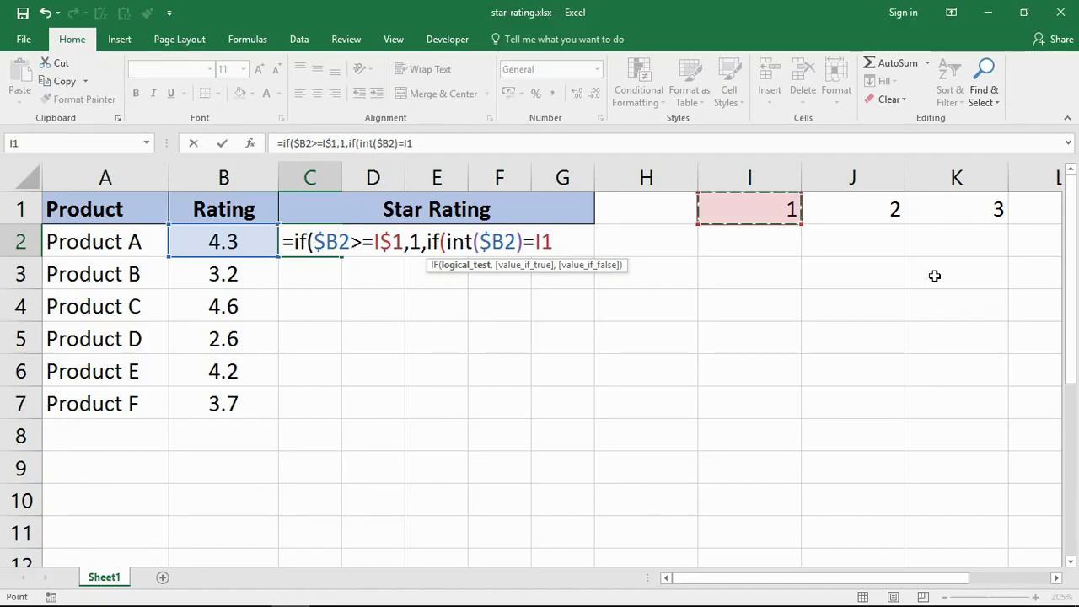
key(F4)
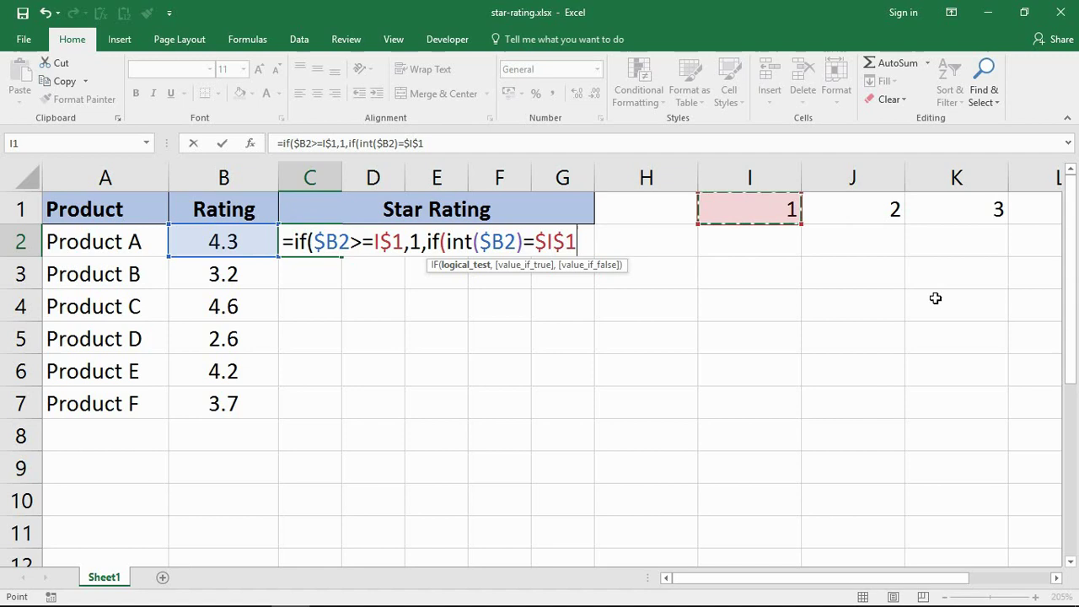
key(F4)
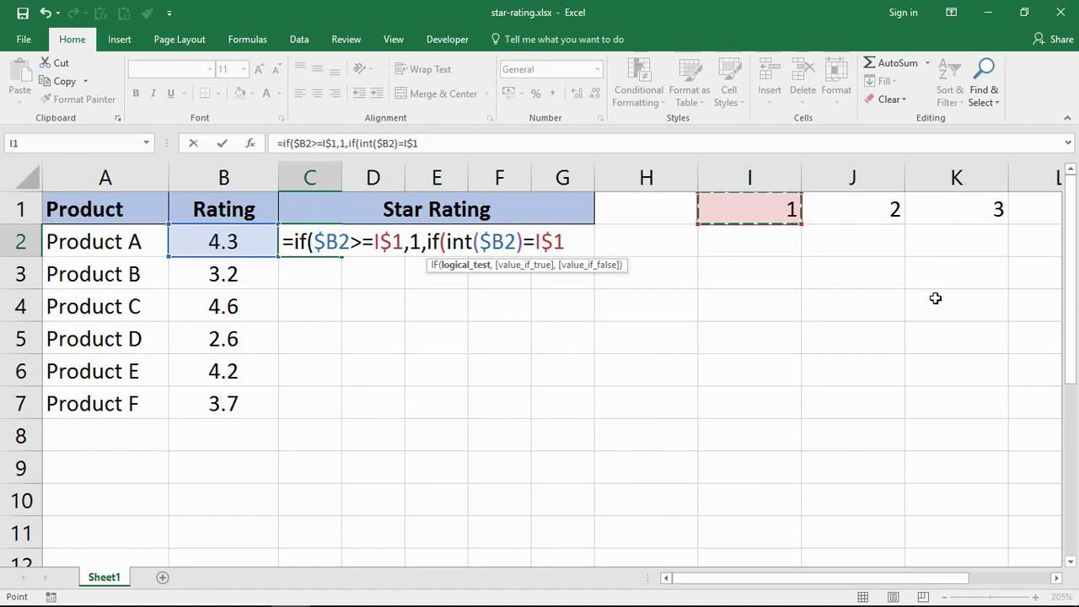
text(-1)
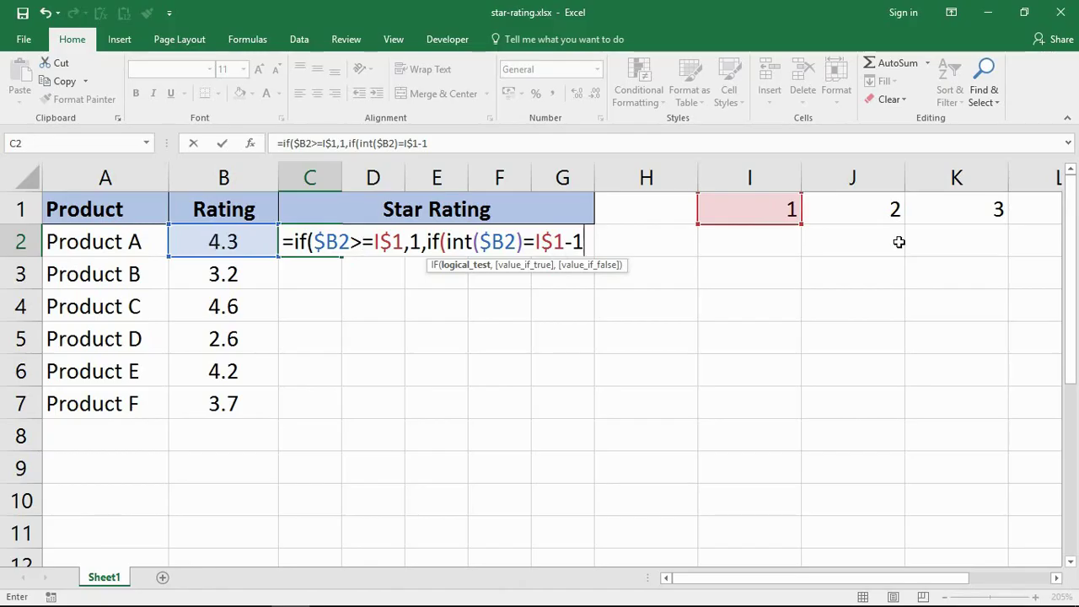
Step: Examine the C2 formula's >=I$1, INT($B2) and =I$1-1 parts against the helper numbers in row 1
drag(358, 243, 410, 243)
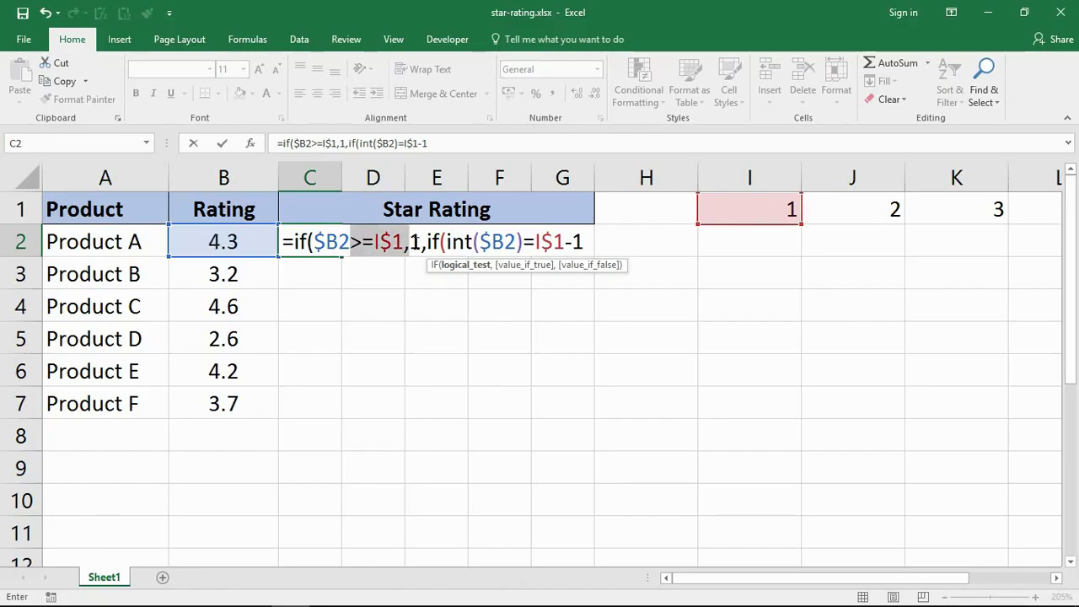
click(1058, 580)
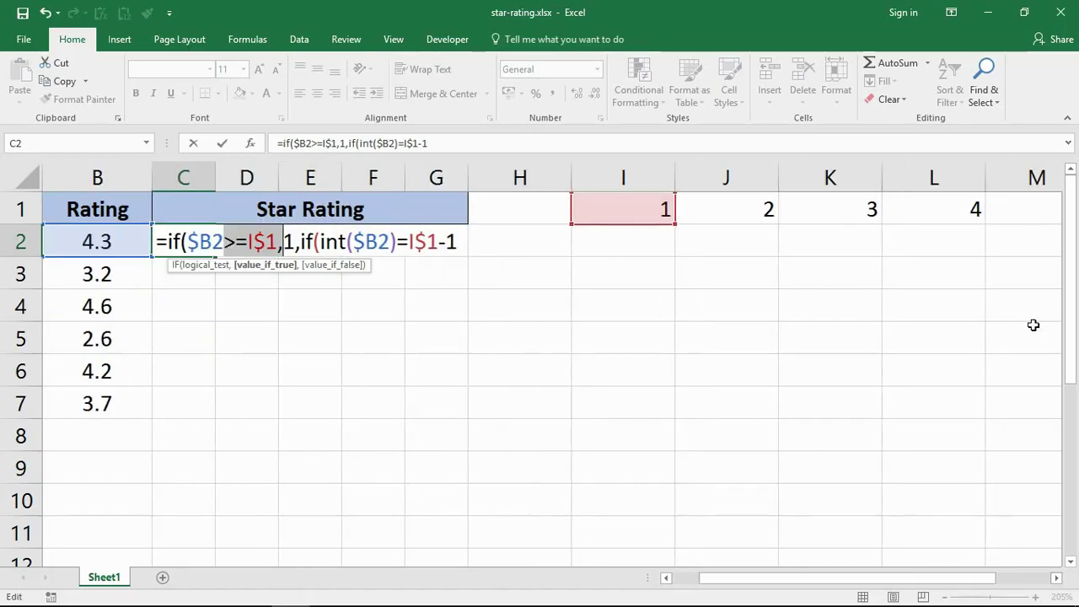
click(1056, 580)
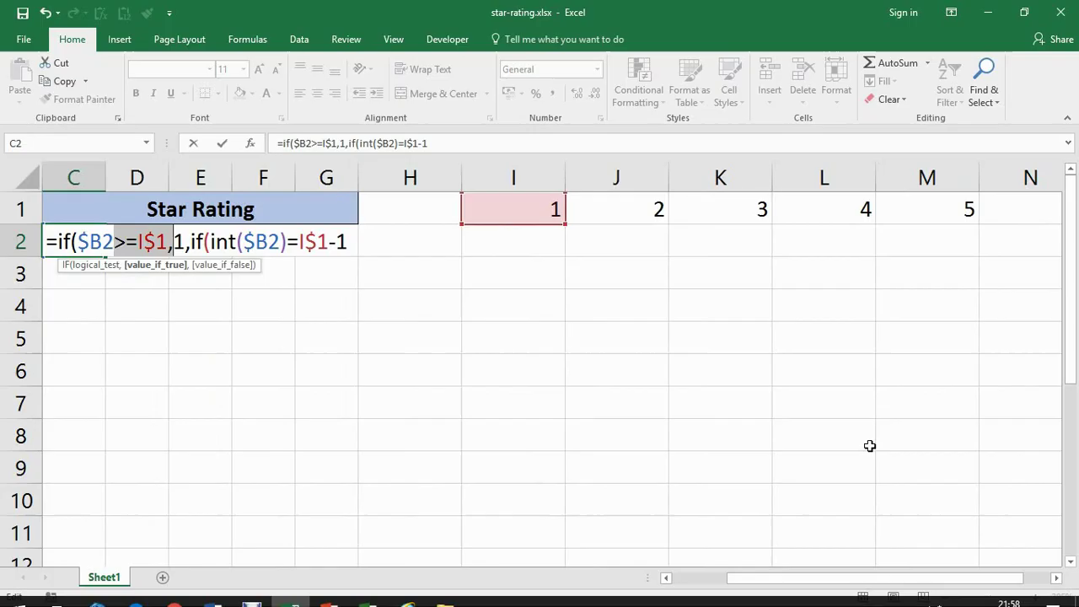
drag(857, 580, 777, 565)
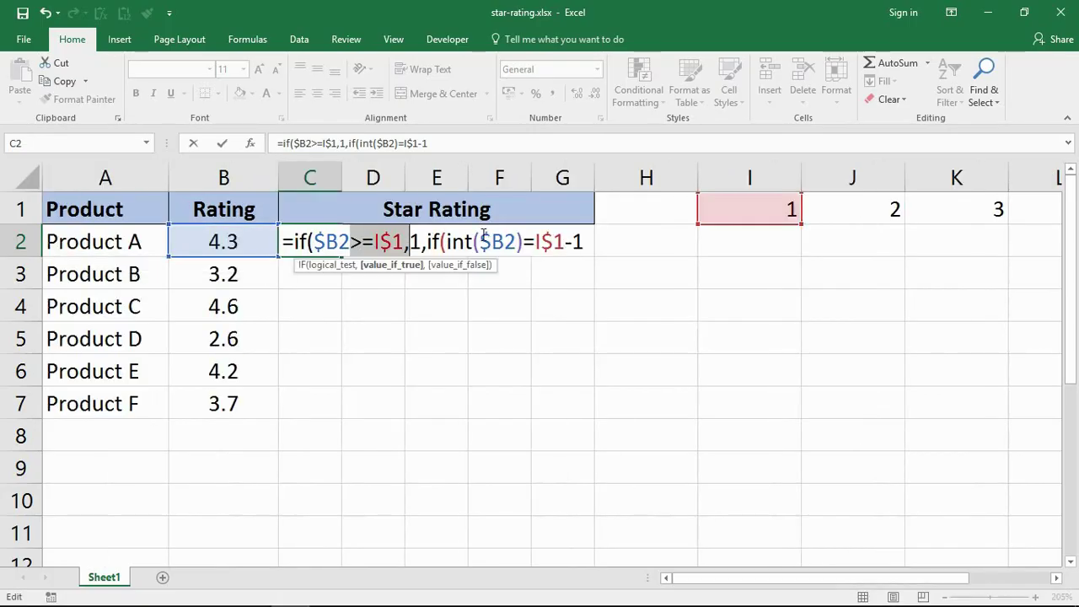
drag(445, 242, 524, 242)
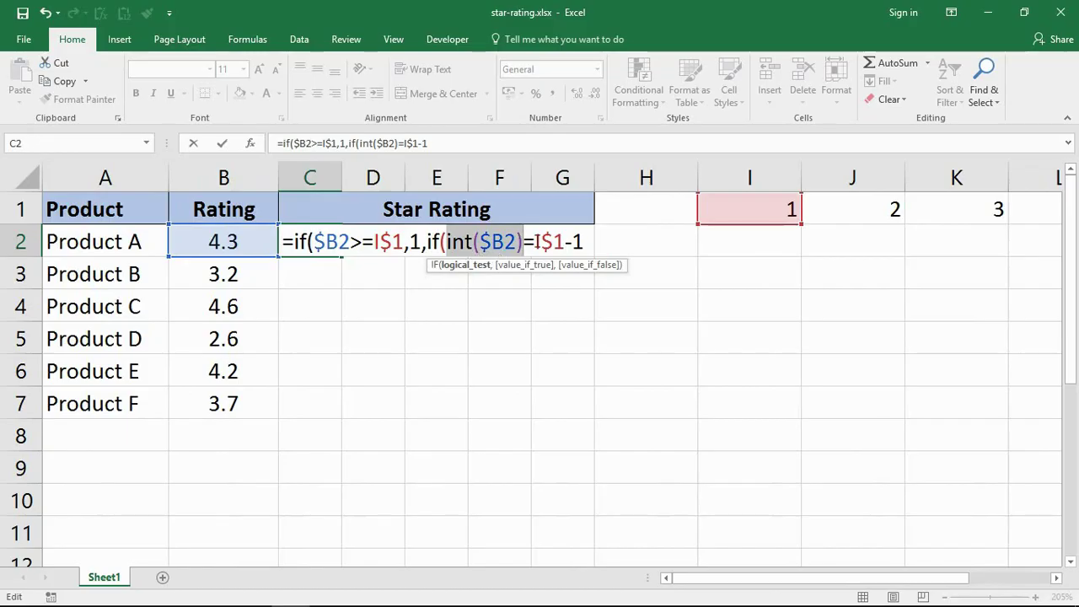
drag(523, 242, 571, 242)
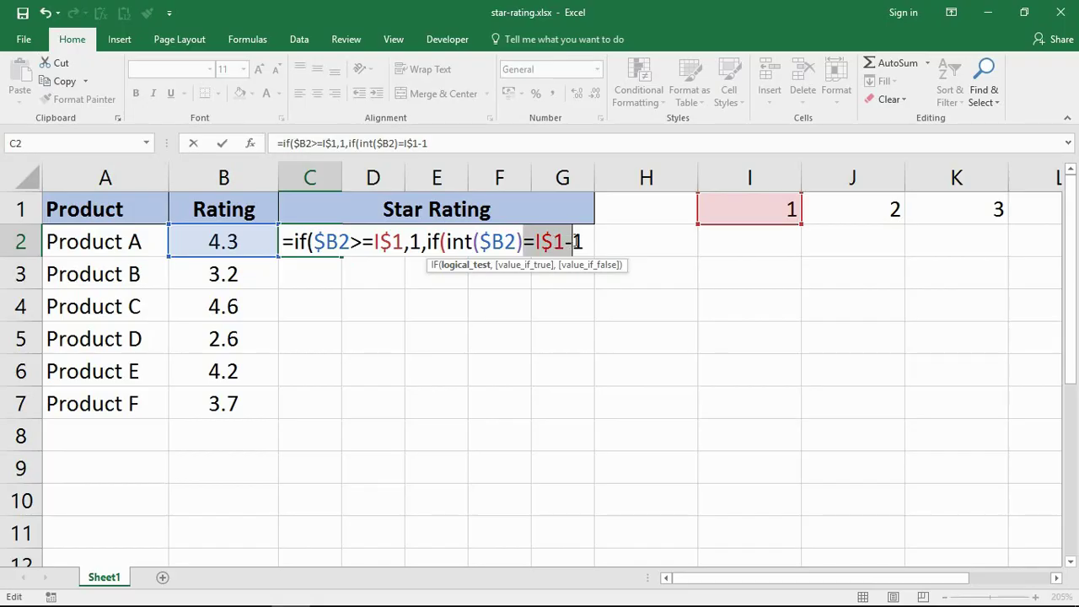
click(586, 242)
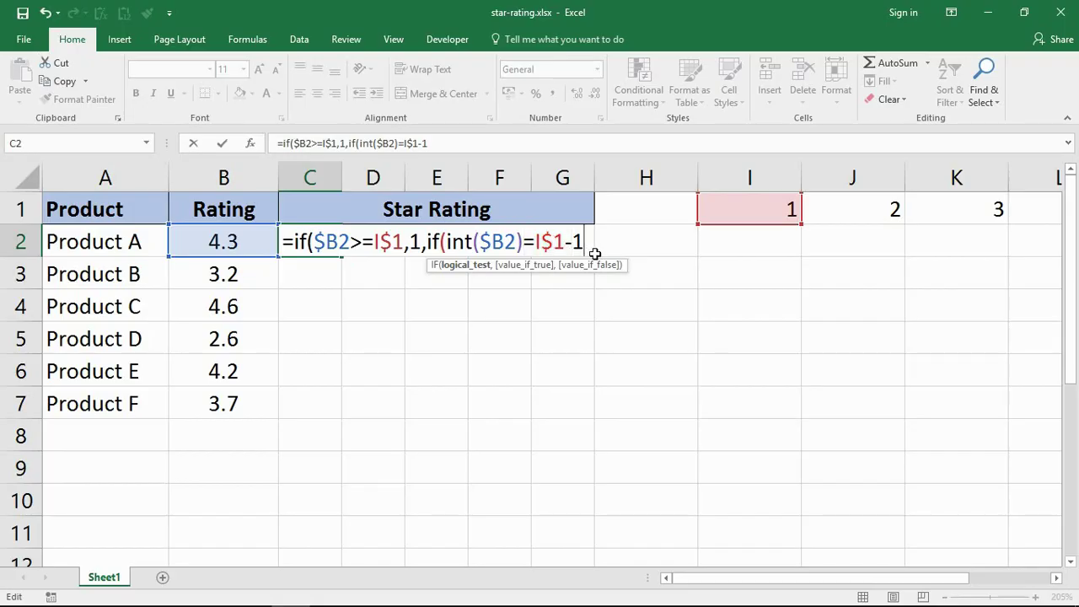
Step: Add MOD($B2,1), with the column of B2 locked, as the nested IF's value if true
text(,)
text(m)
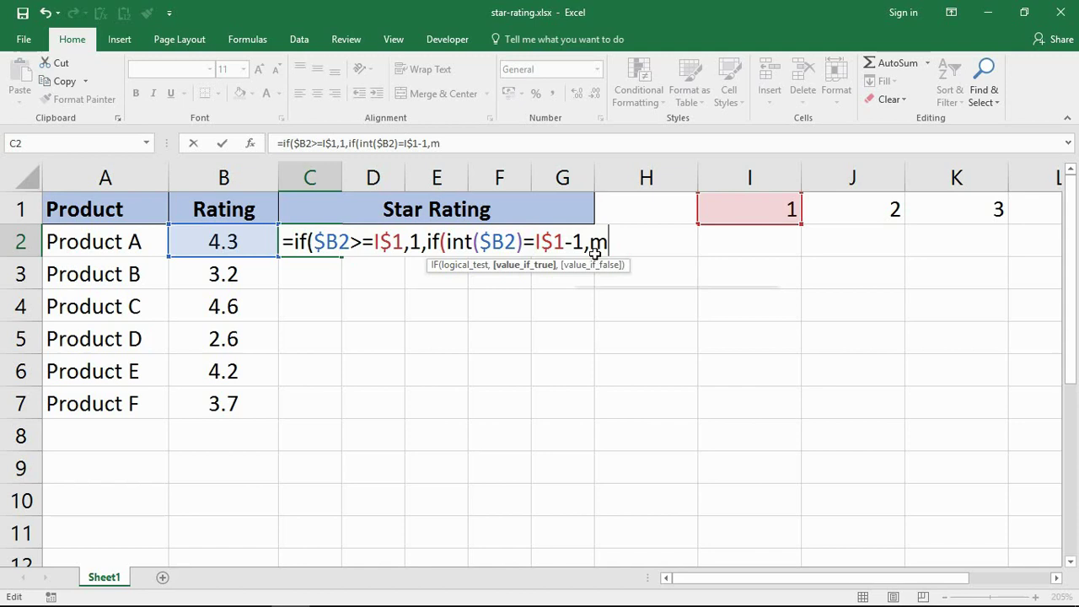
text(od)
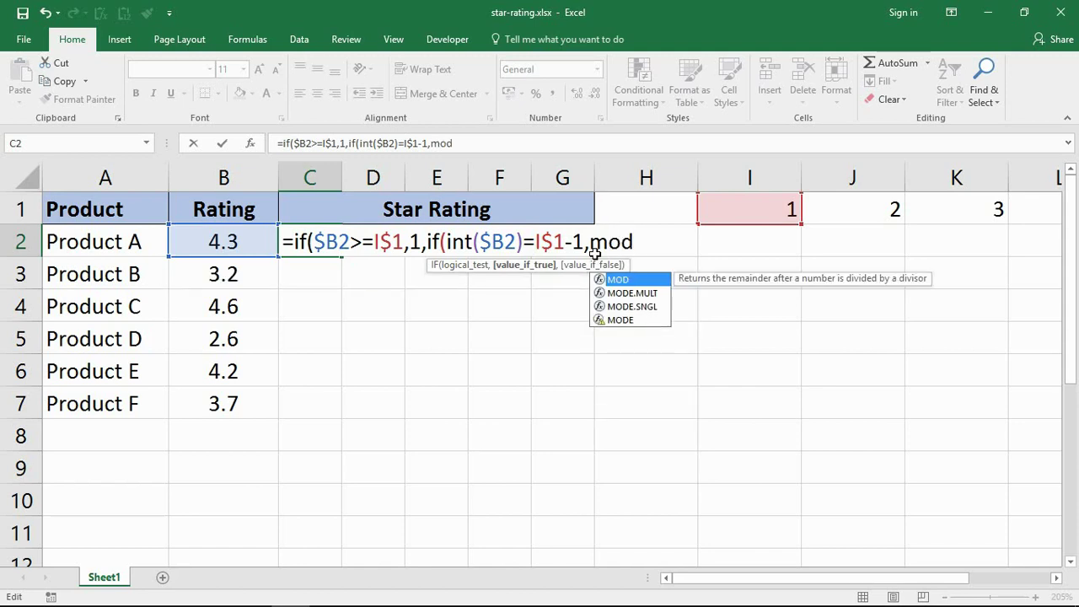
text(()
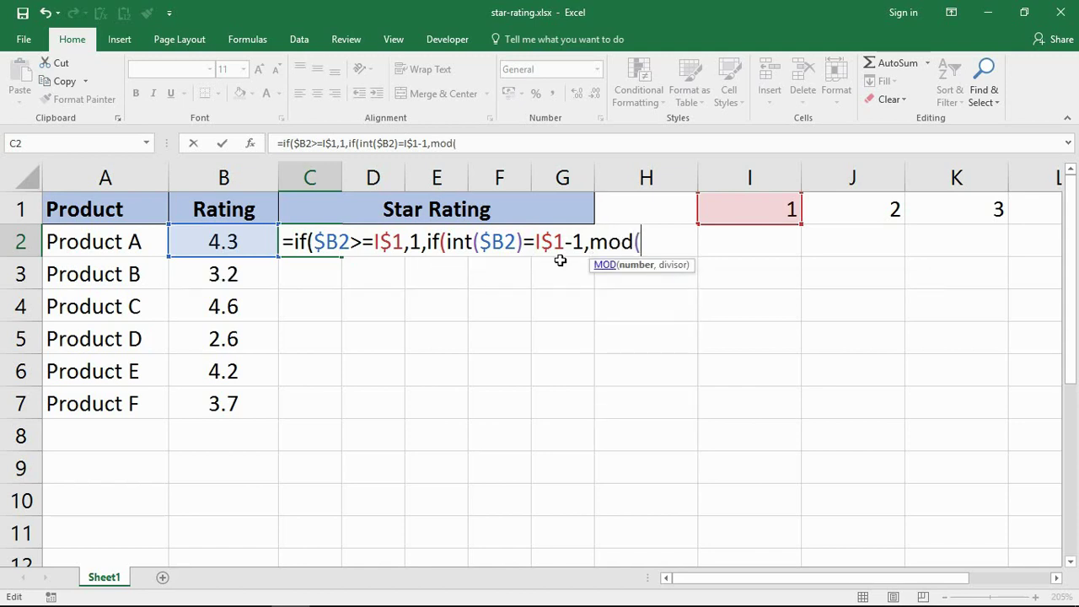
click(253, 240)
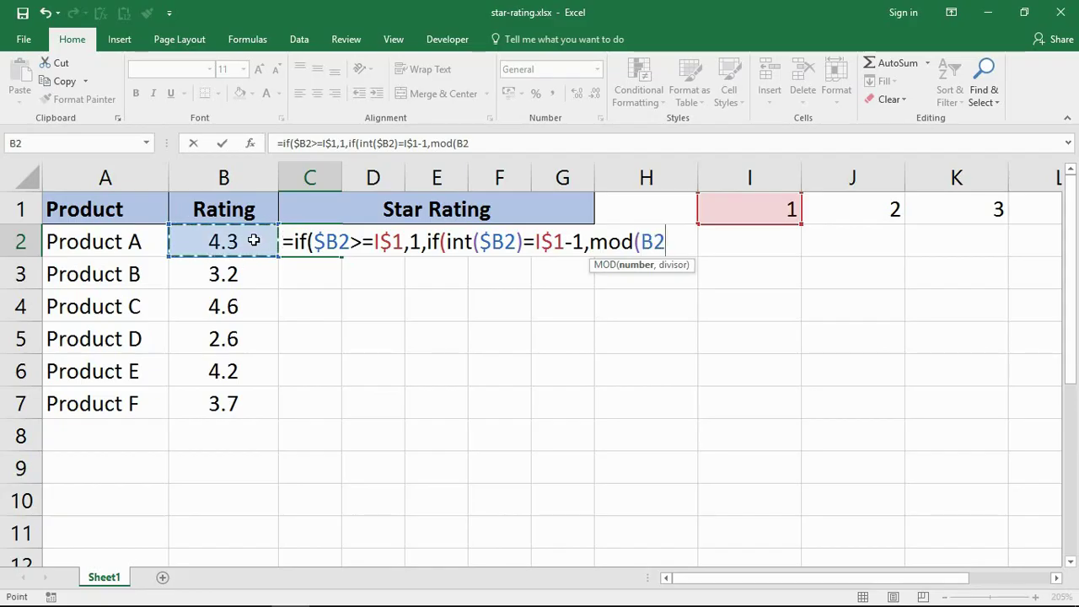
key(F4)
key(F4)
key(F4)
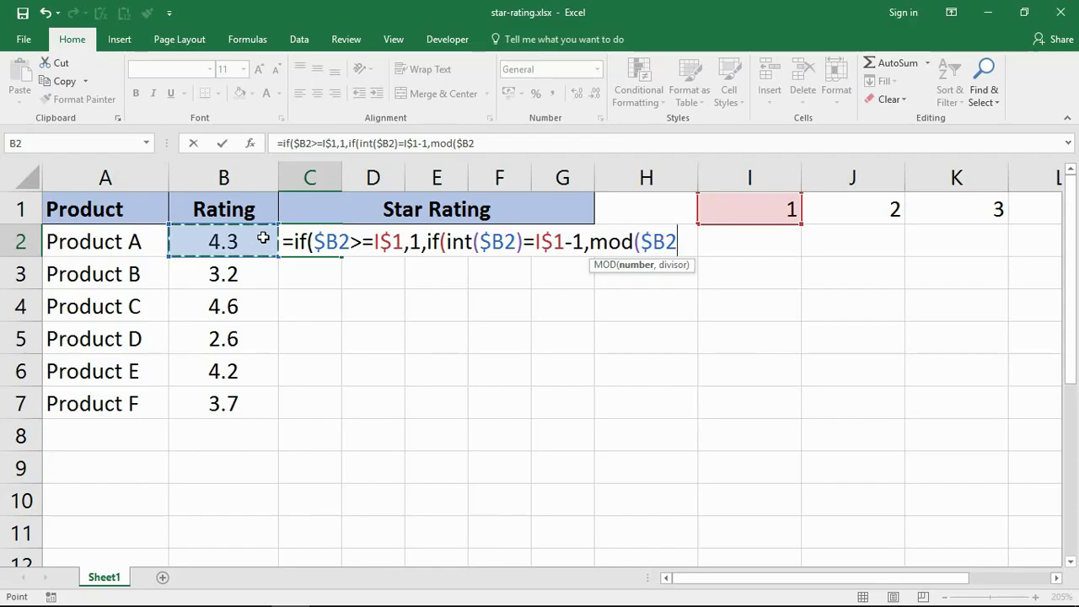
text(,)
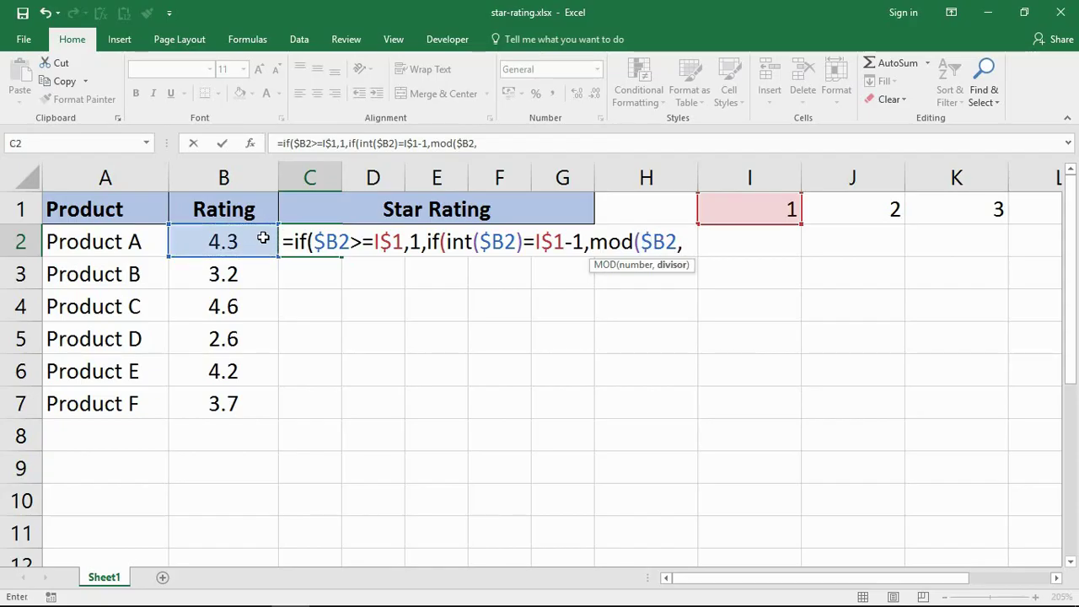
text(1)
text())
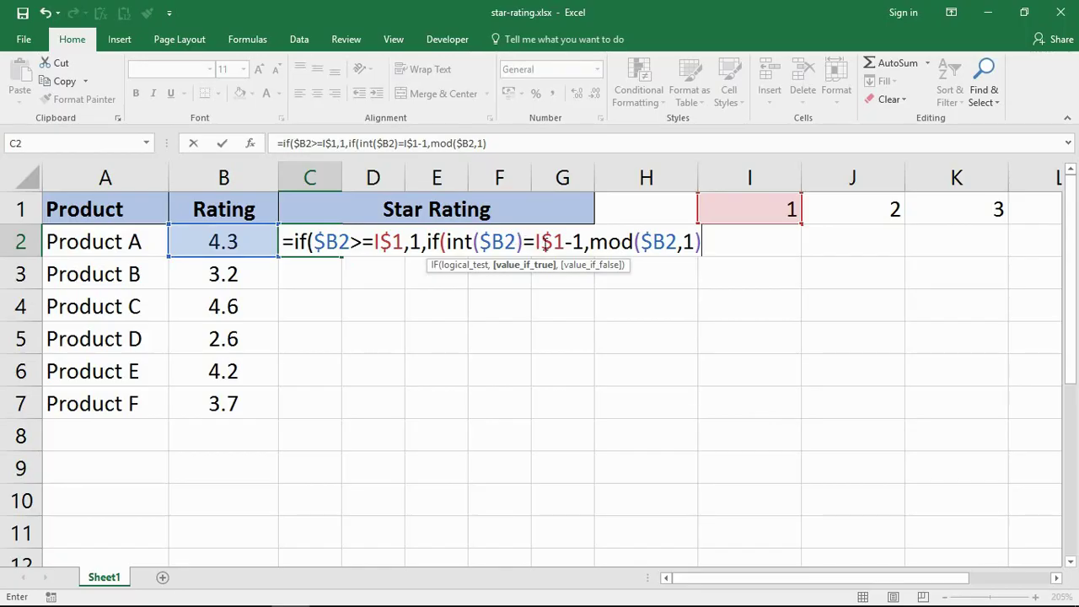
Step: Set the nested IF's value if false to 0 and close both IF functions
double_click(546, 243)
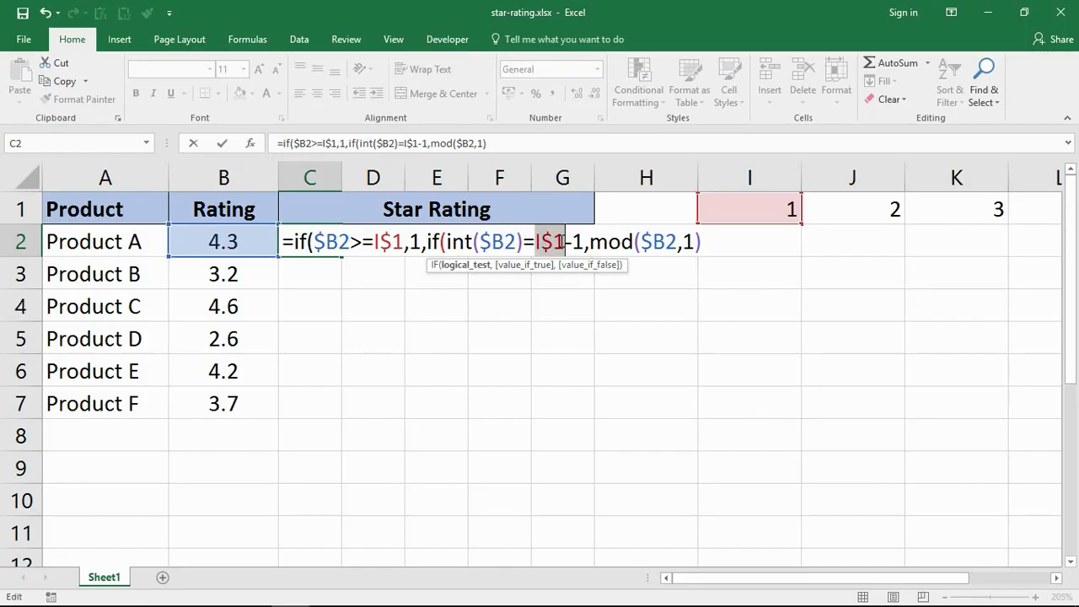
click(714, 243)
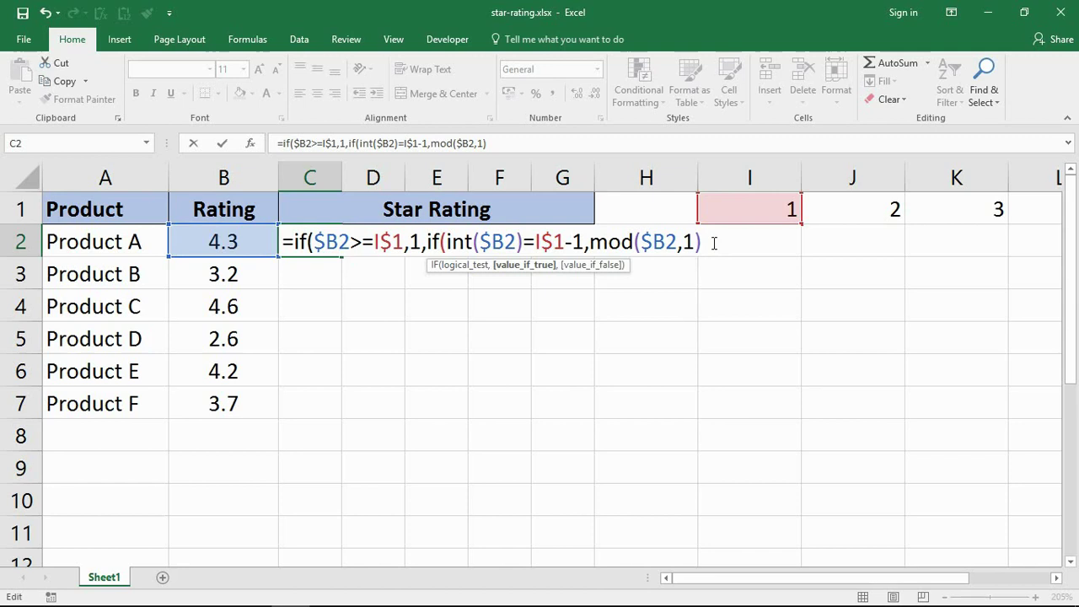
text(,0)
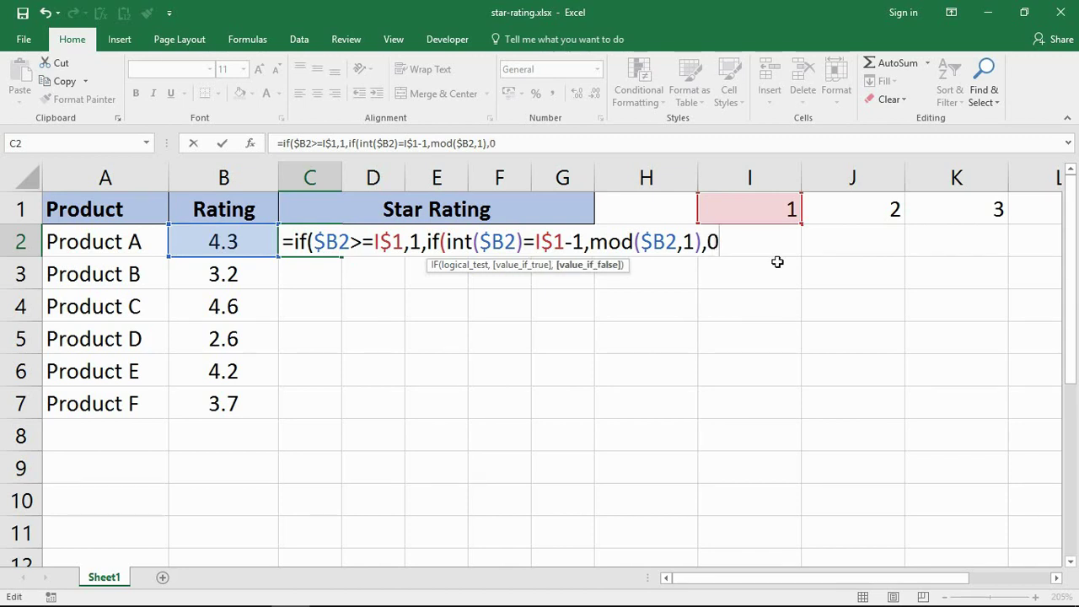
drag(590, 242, 704, 242)
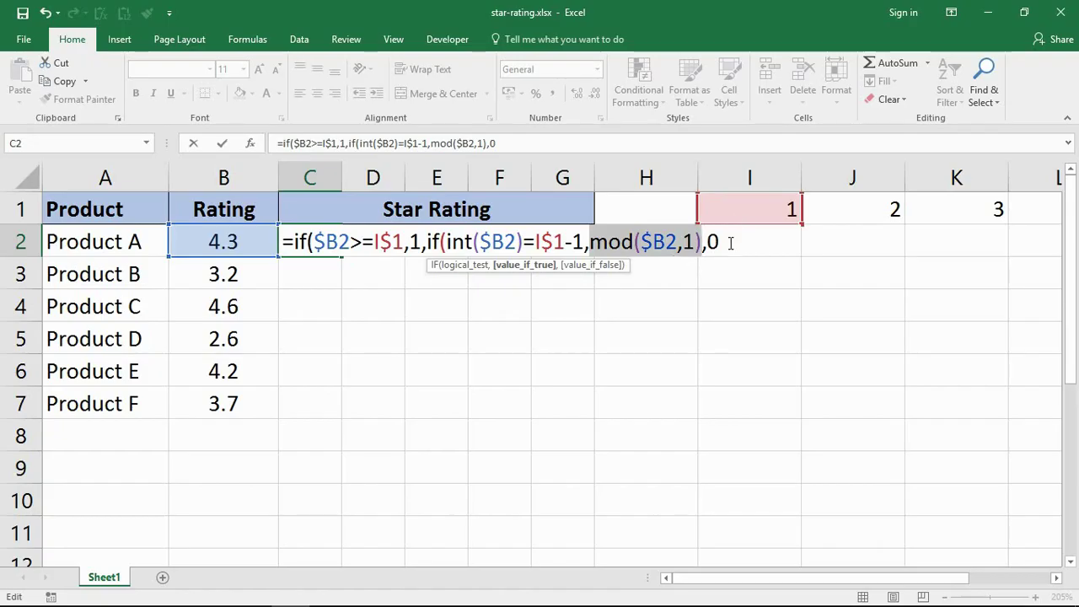
click(730, 243)
text()))
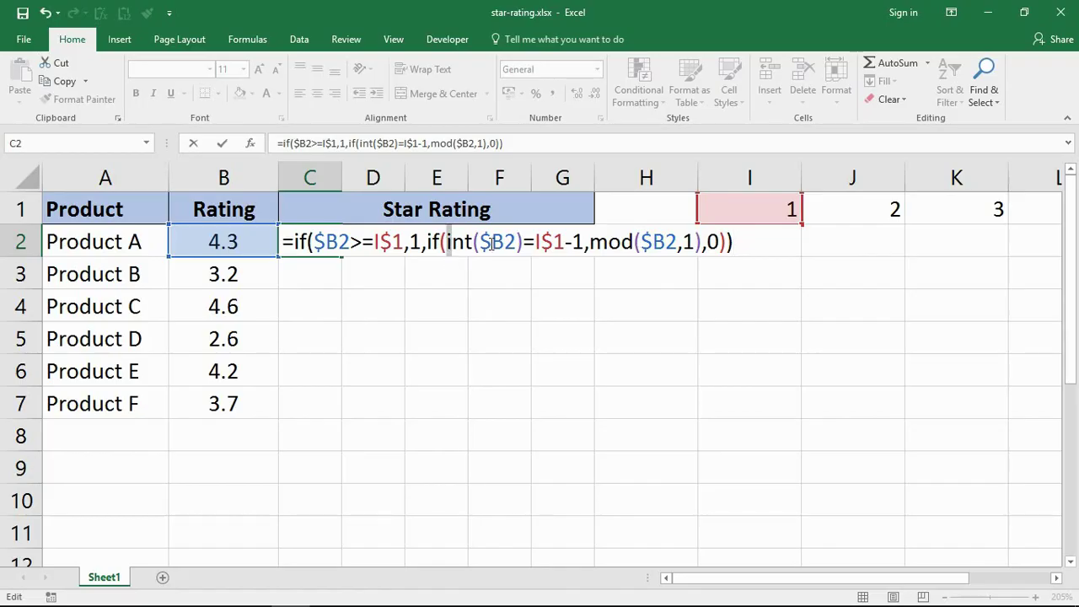
Step: Examine the INT($B2), MOD($B2,1) and first IF parts of the completed formula in C2
drag(447, 242, 523, 243)
drag(590, 242, 707, 242)
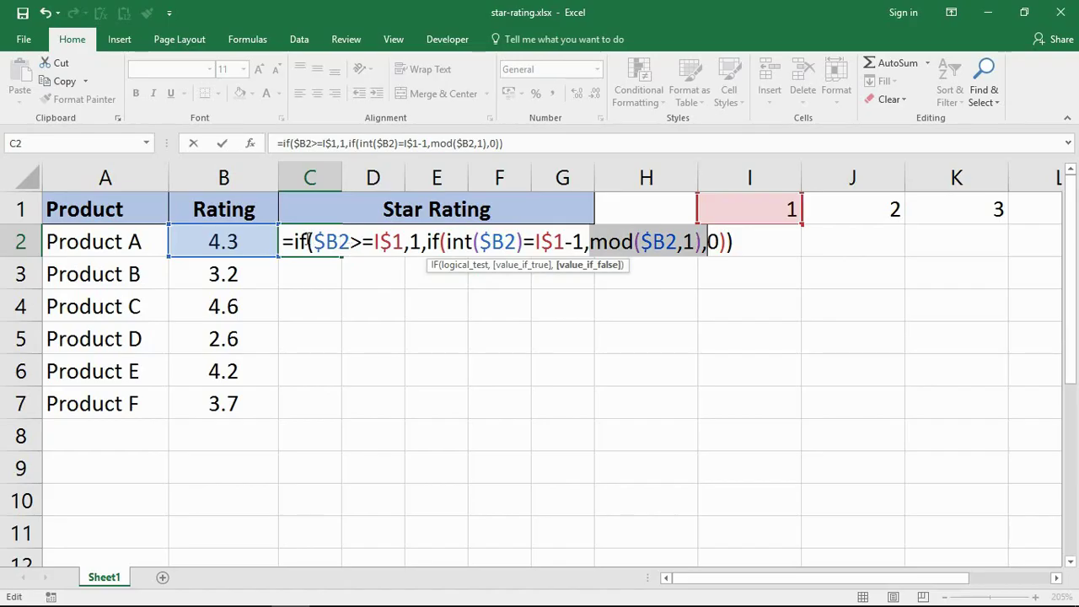
key(Home)
key(Right)
key(shift+Right)
key(shift+Right)
key(shift+Right)
key(shift+Right)
key(shift+Right)
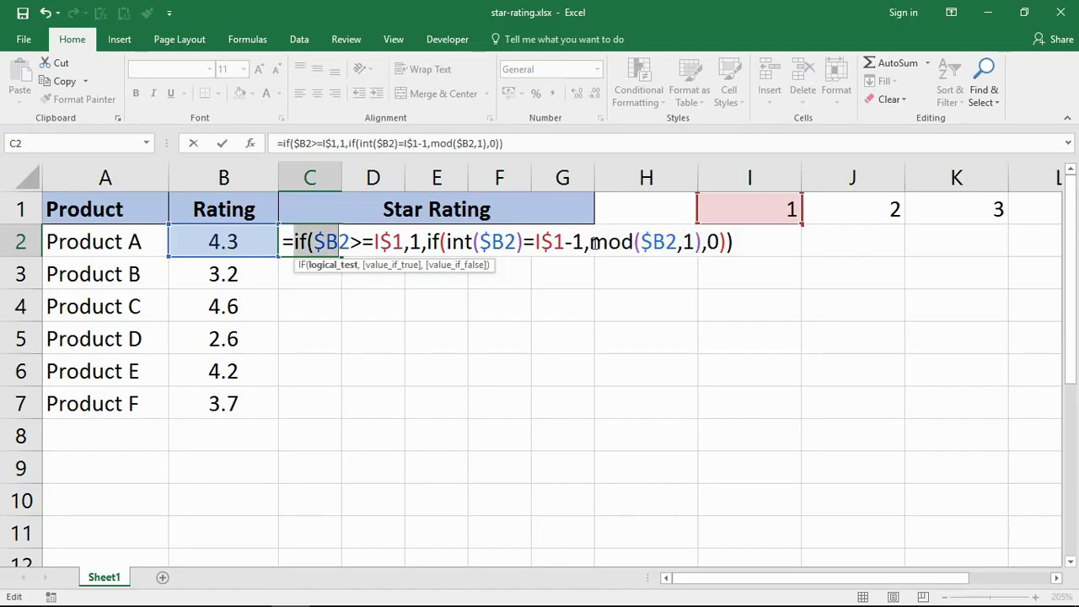
drag(590, 243, 706, 242)
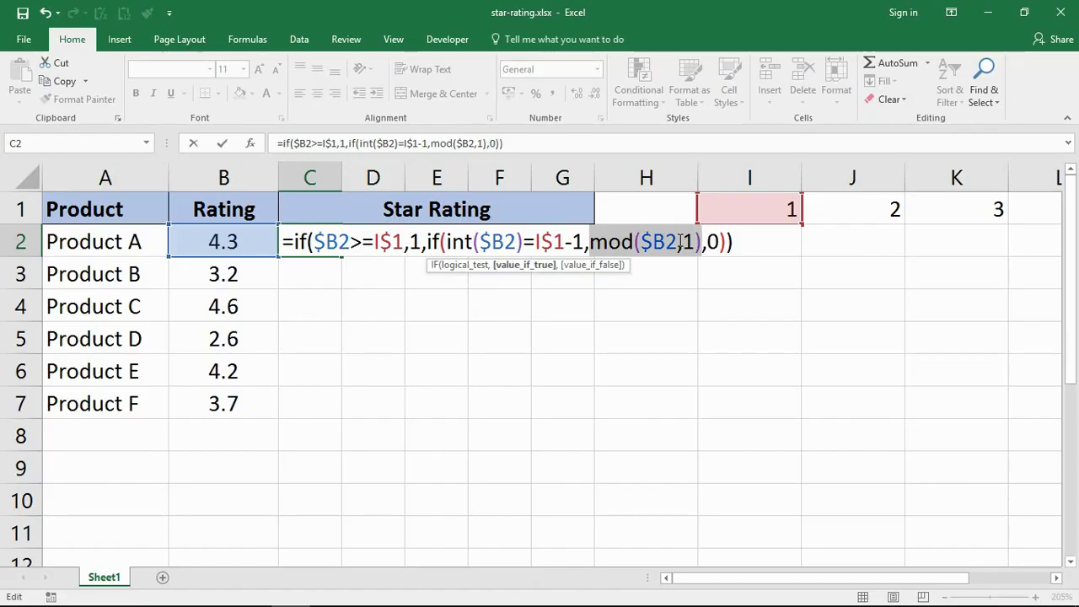
click(641, 243)
key(shift+Left)
key(shift+Left)
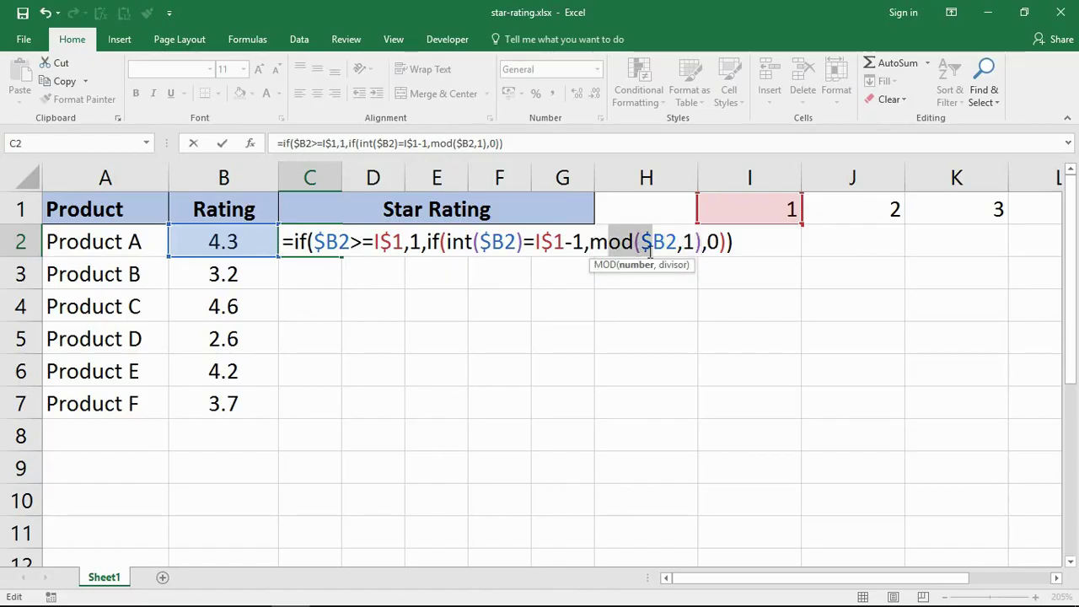
click(738, 245)
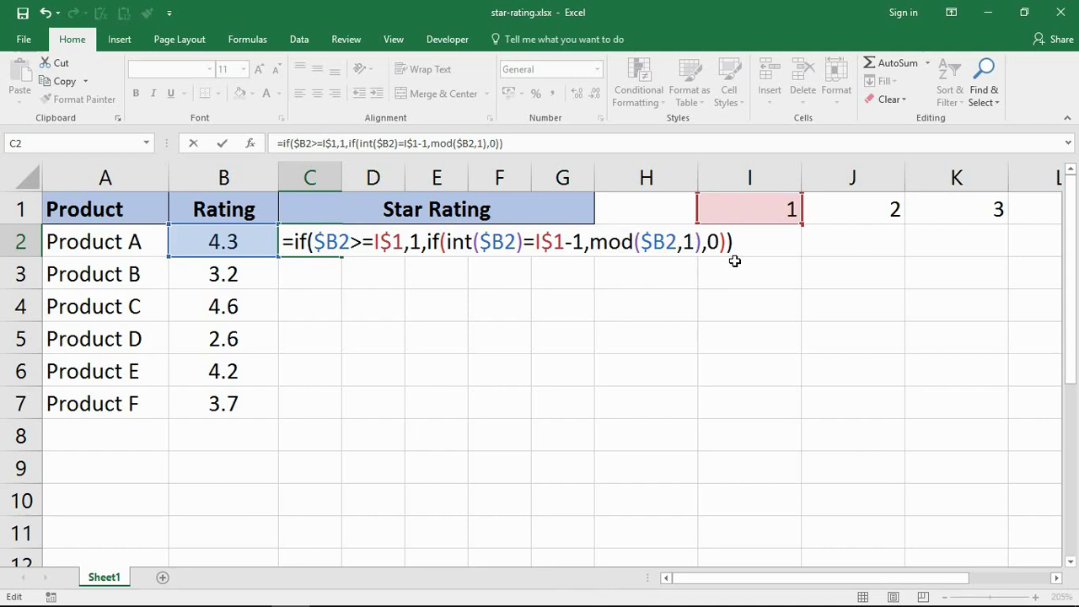
Step: Enter the formula in C2 and fill it across and down through the range C2:G7
key(Return)
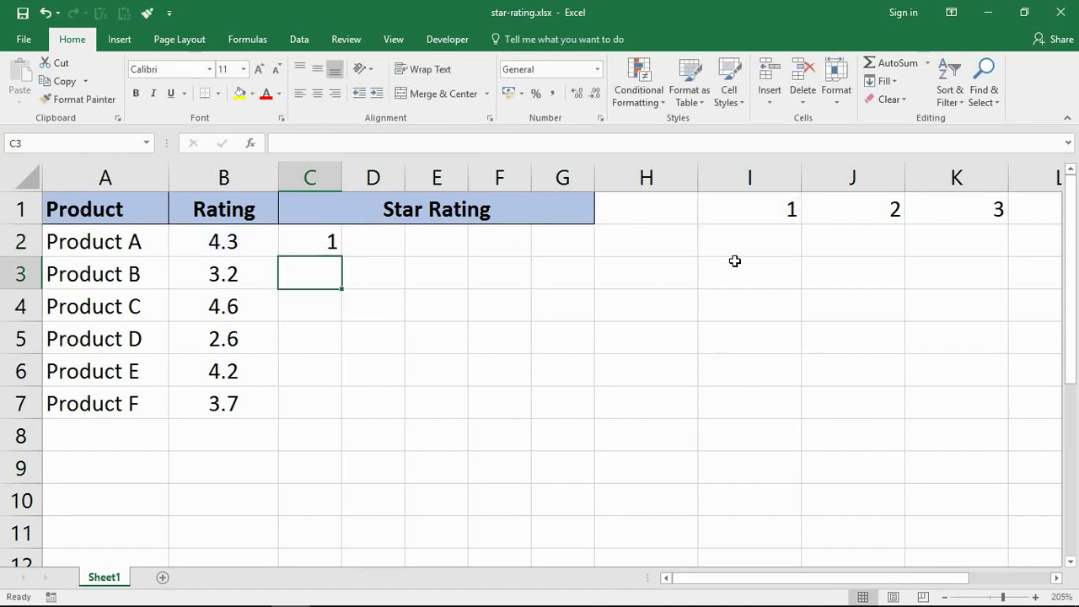
click(330, 243)
drag(357, 257, 587, 414)
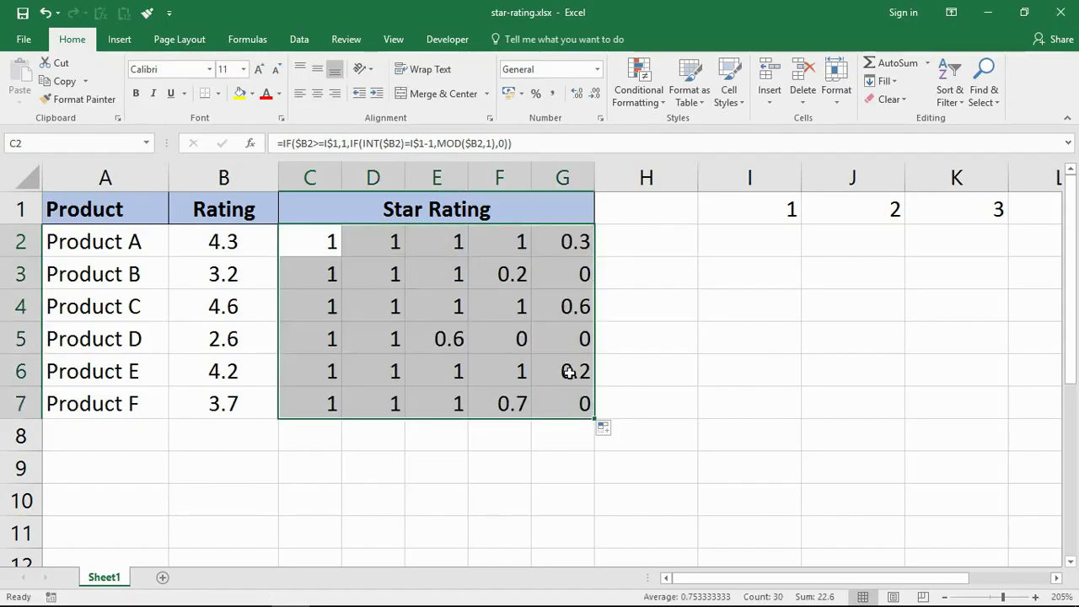
Step: Inspect the copied formula in E2, focusing on the locked row in its K$1 reference
click(433, 242)
double_click(434, 242)
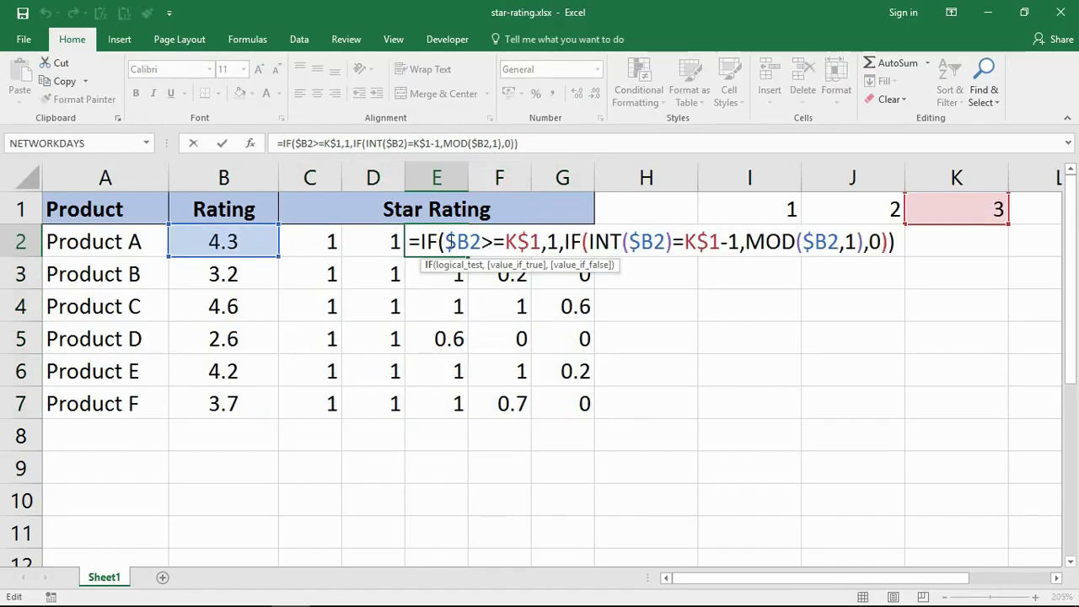
drag(516, 243, 526, 243)
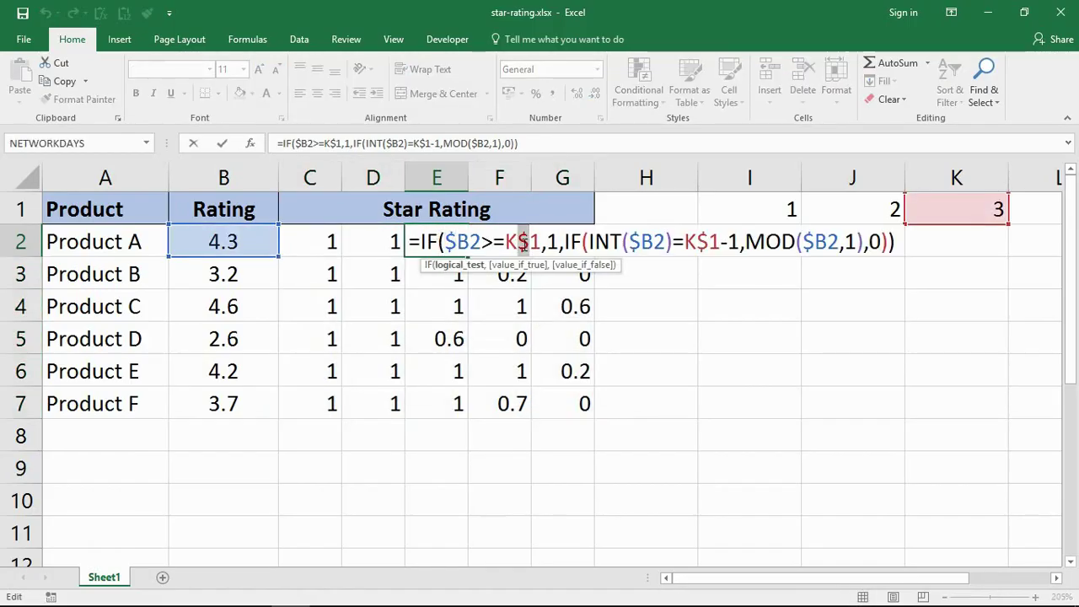
key(Return)
click(507, 342)
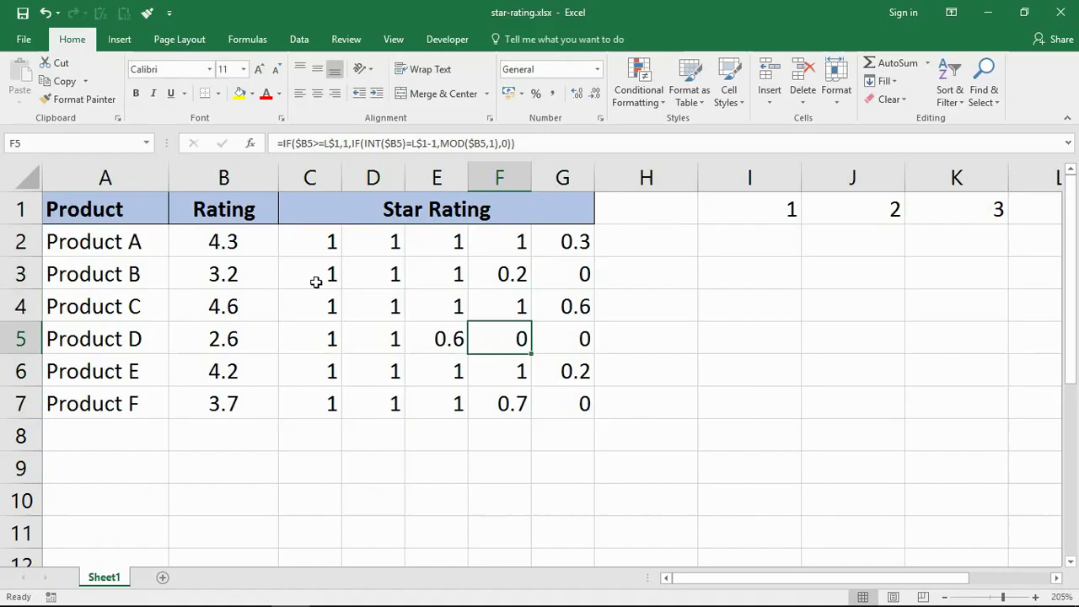
Step: Compare the star values in C2:G3 with the ratings of Product A and Product B, cell by cell
click(238, 248)
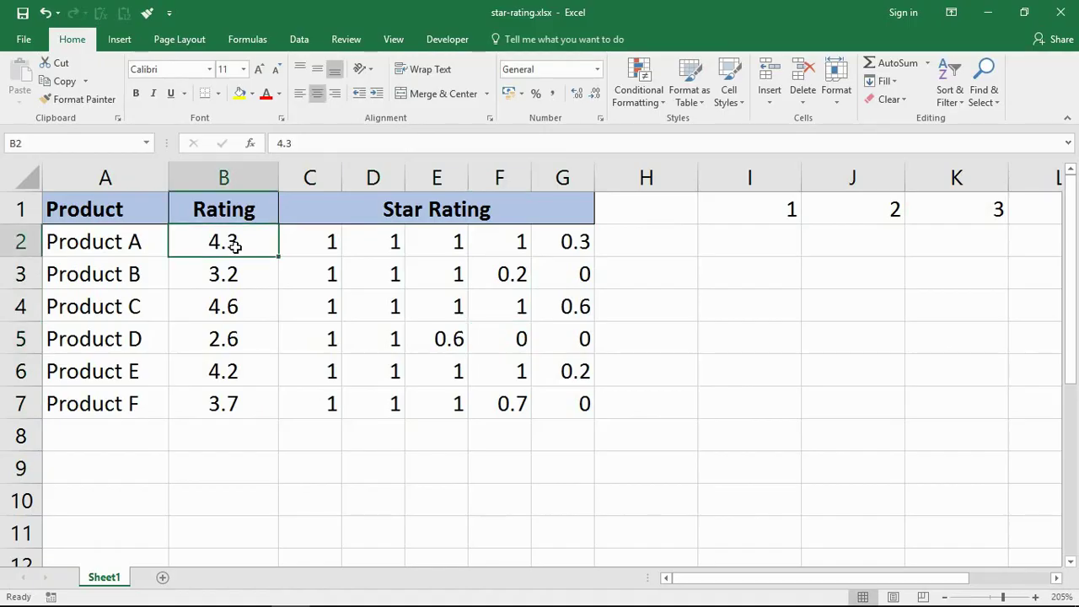
click(321, 243)
click(372, 243)
click(446, 243)
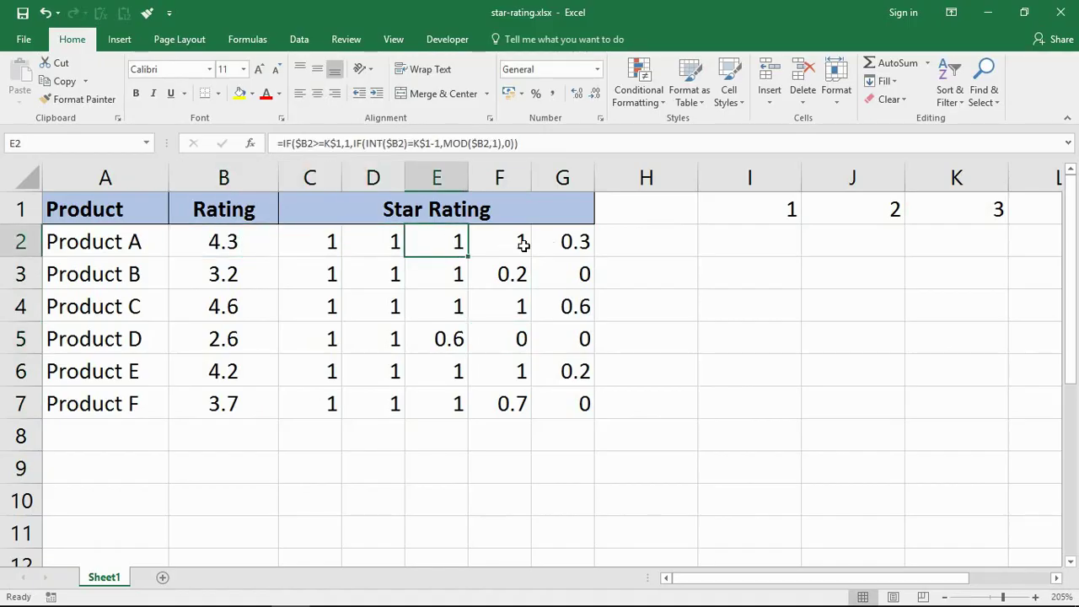
click(523, 248)
click(573, 242)
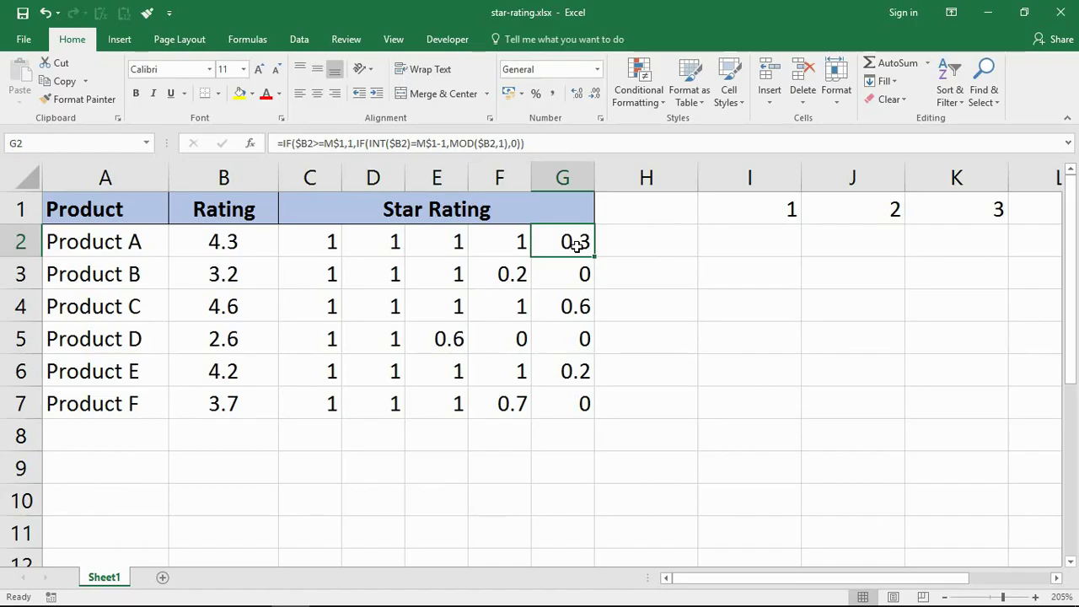
click(321, 279)
click(380, 277)
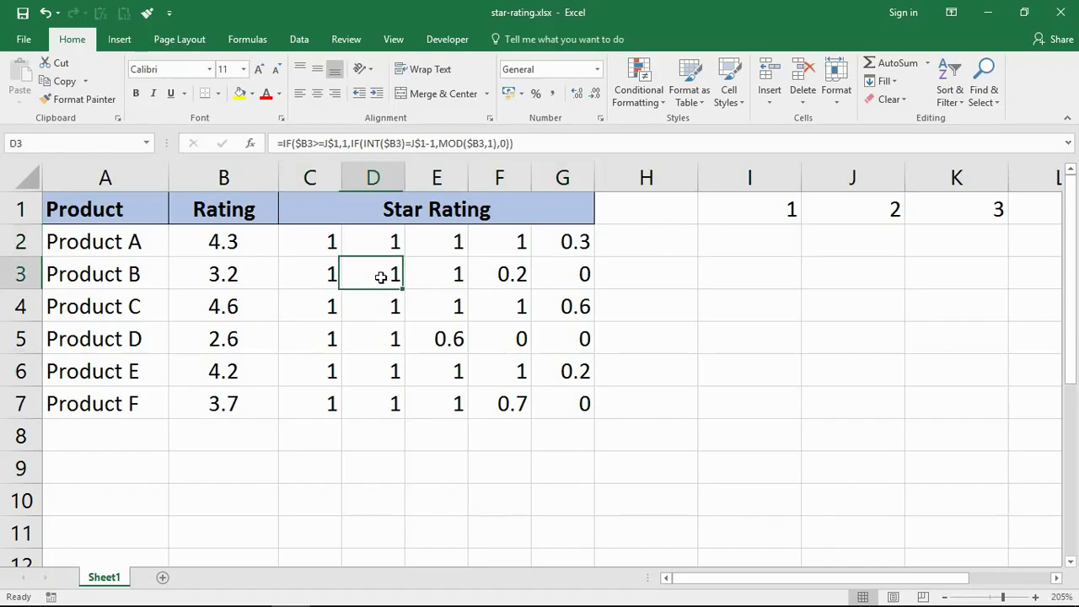
click(446, 274)
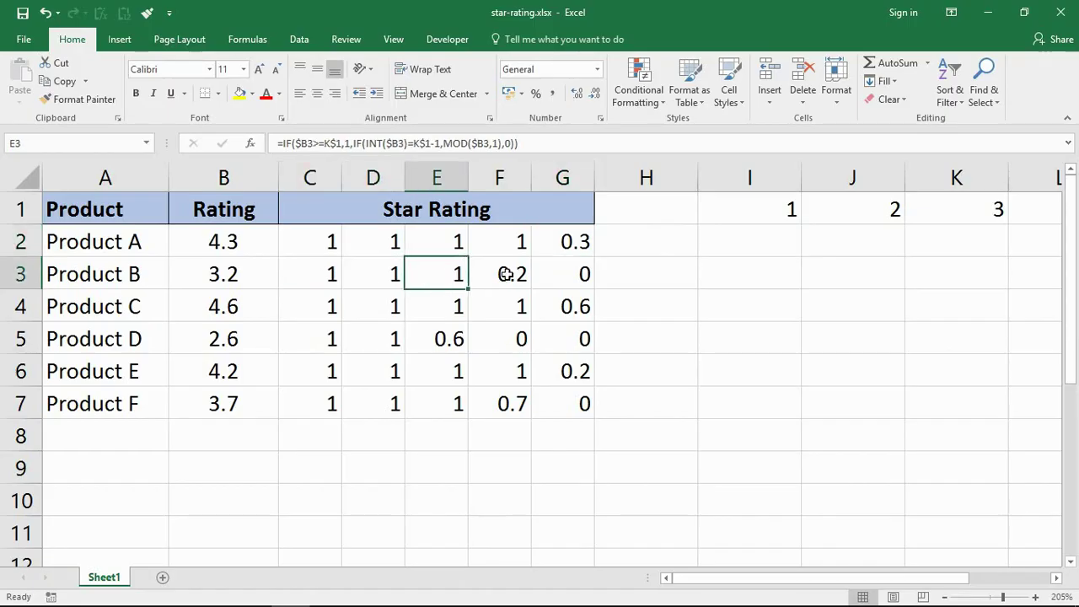
click(506, 274)
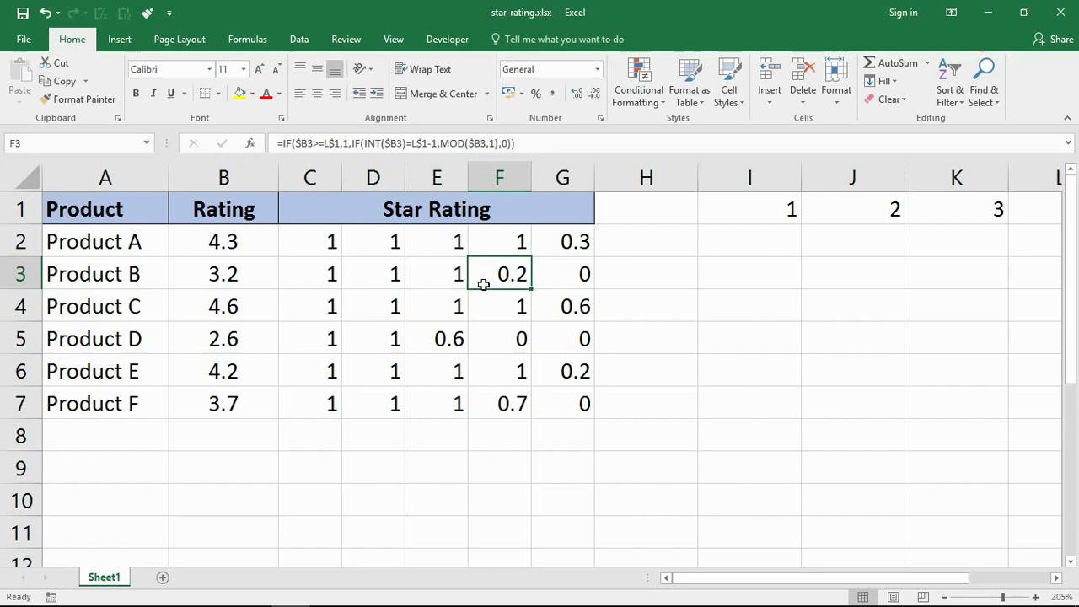
click(585, 274)
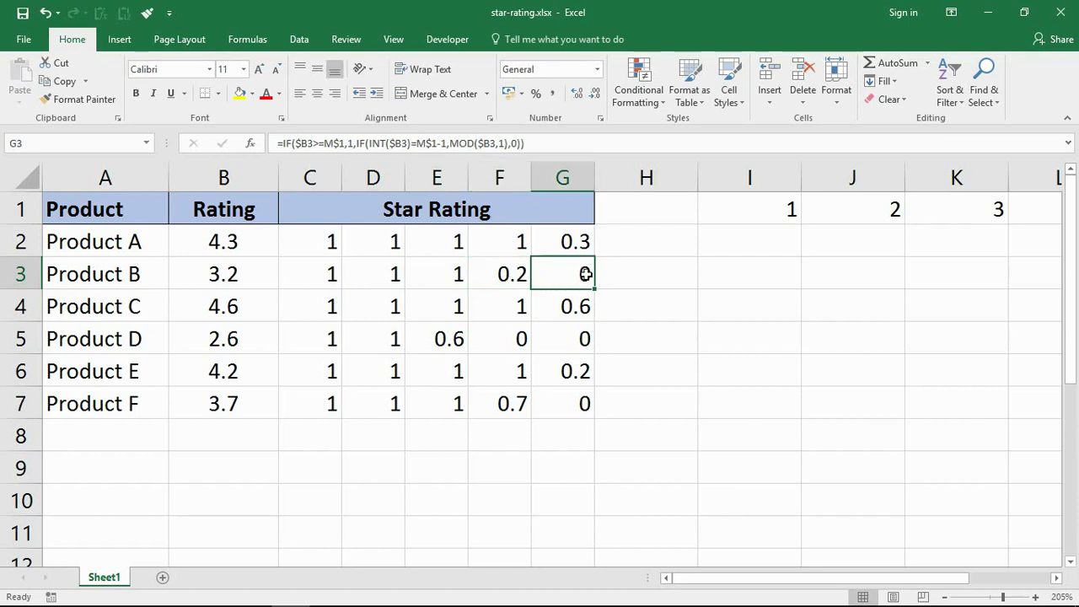
Step: Examine the G3 formula's INT($B3)=M$1-1 test and its value if false, leaving the formula unedited
double_click(584, 274)
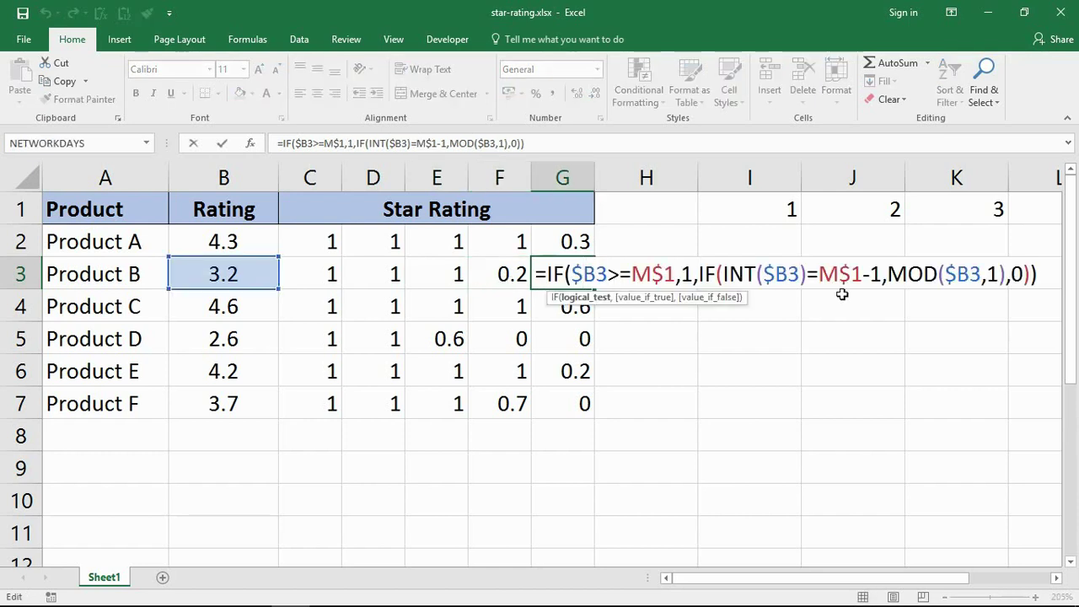
drag(723, 274, 883, 274)
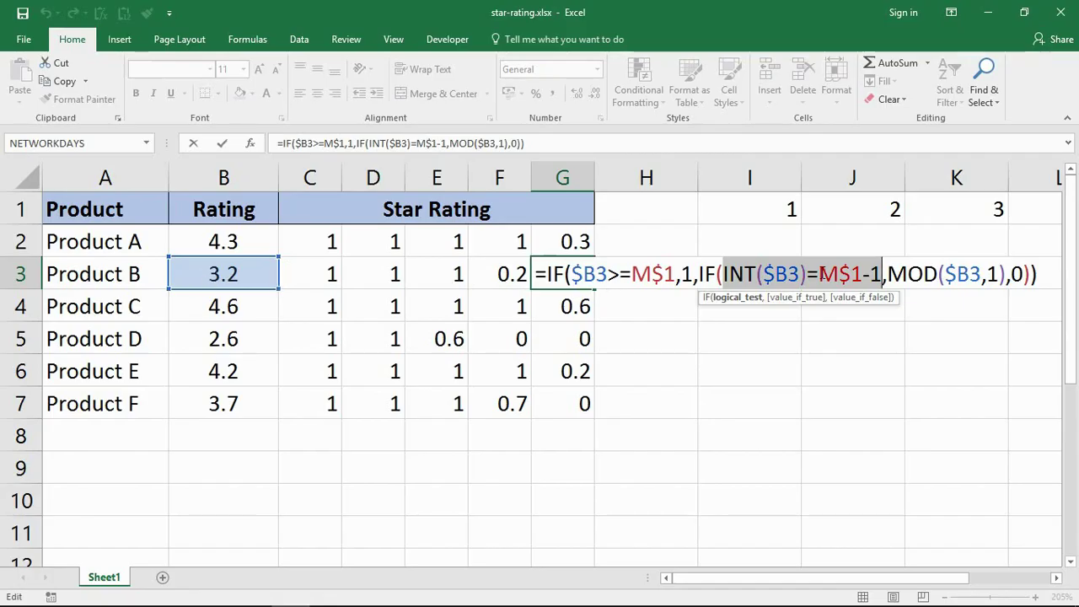
drag(820, 274, 877, 274)
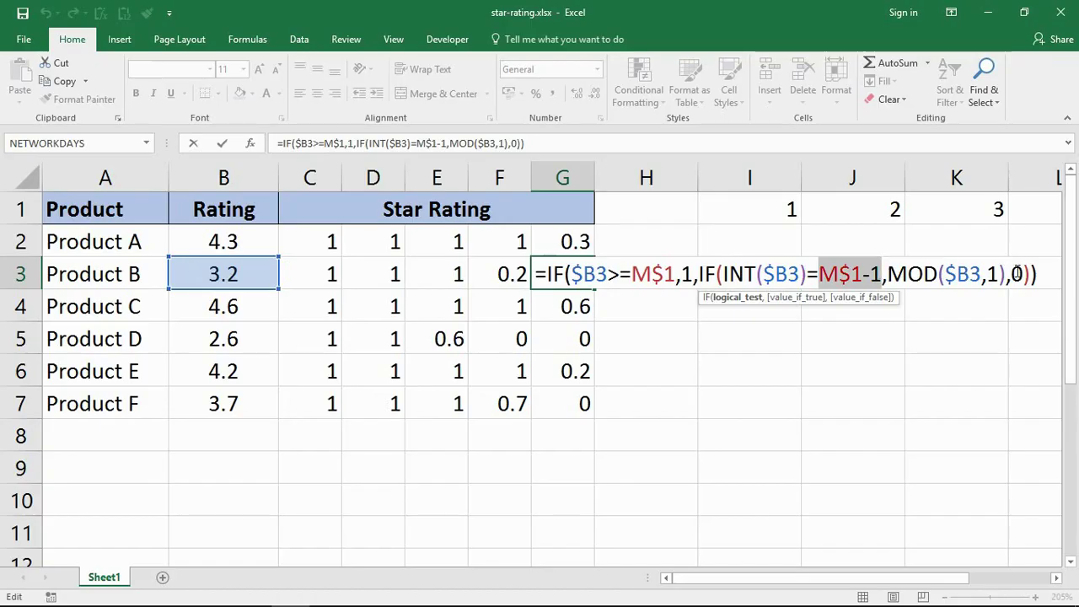
drag(1011, 274, 1023, 274)
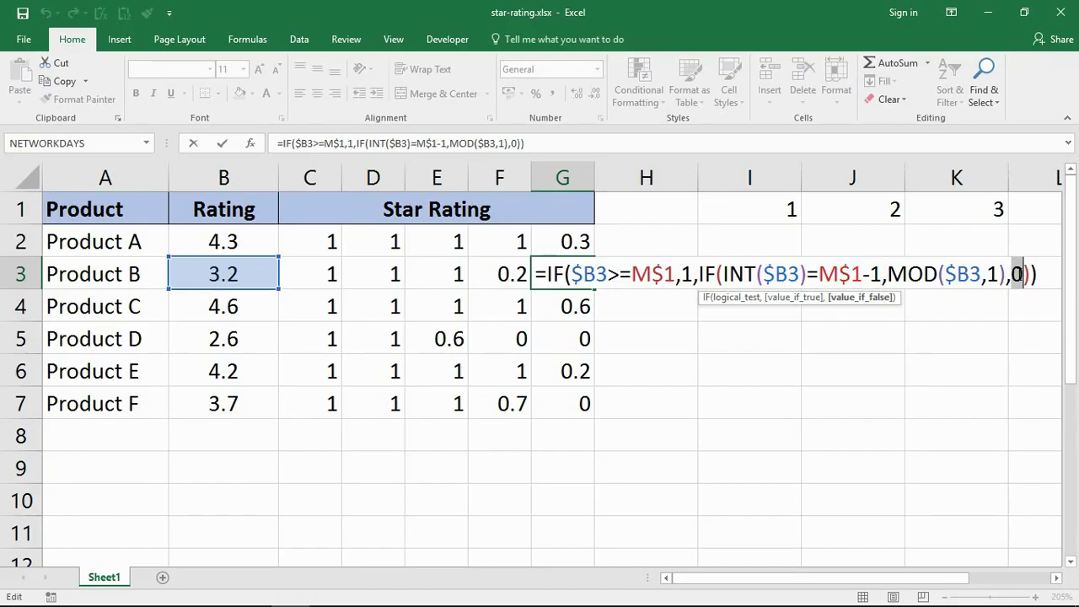
key(Escape)
click(563, 369)
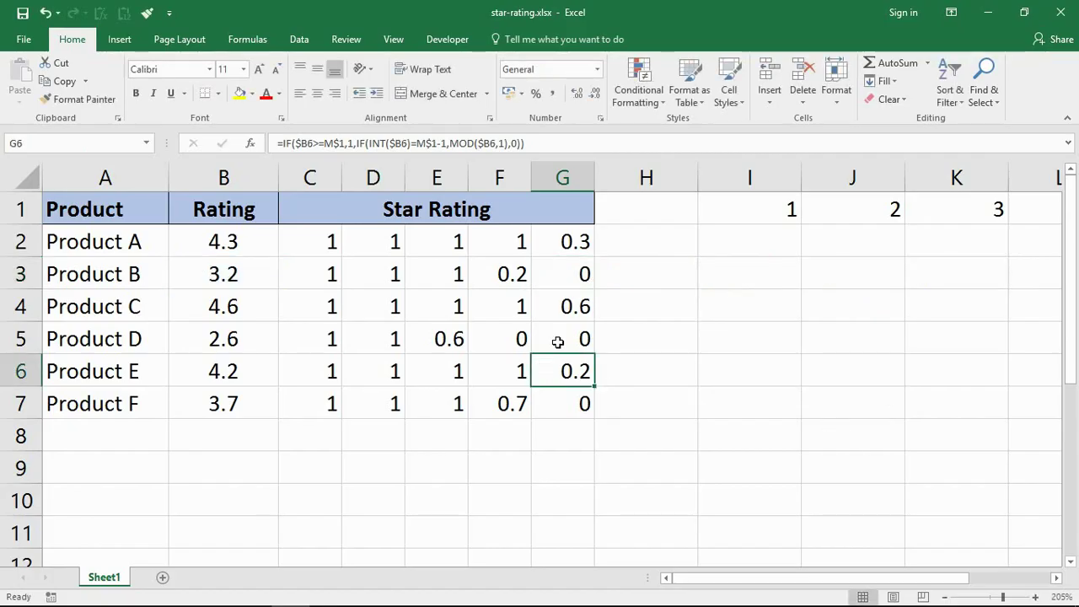
click(576, 273)
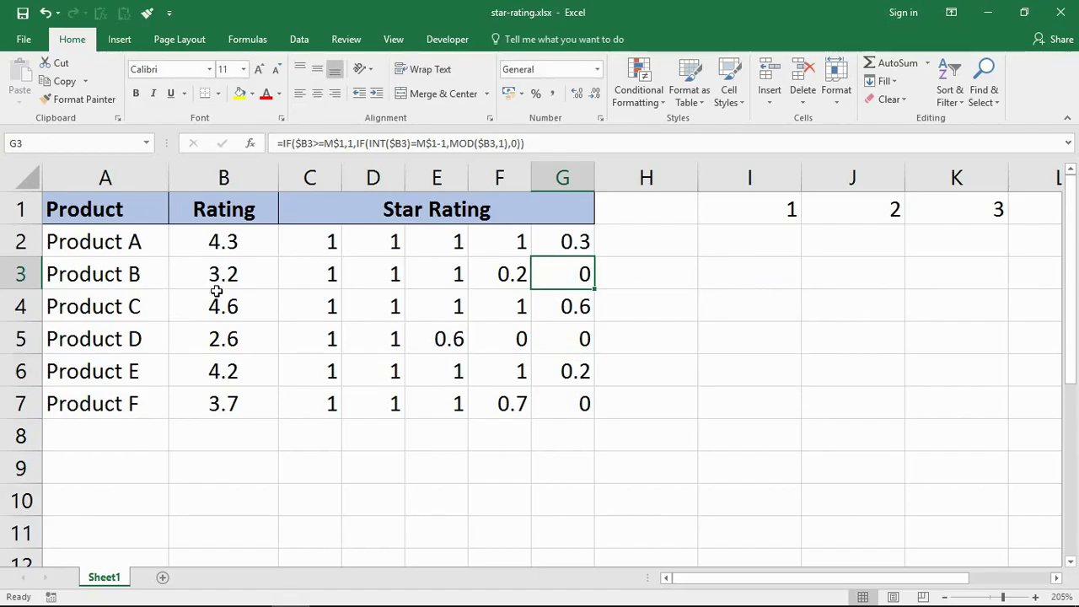
Step: Start a new conditional formatting rule for C2:G7 with the Icon Sets style and the three-star icon set
click(539, 431)
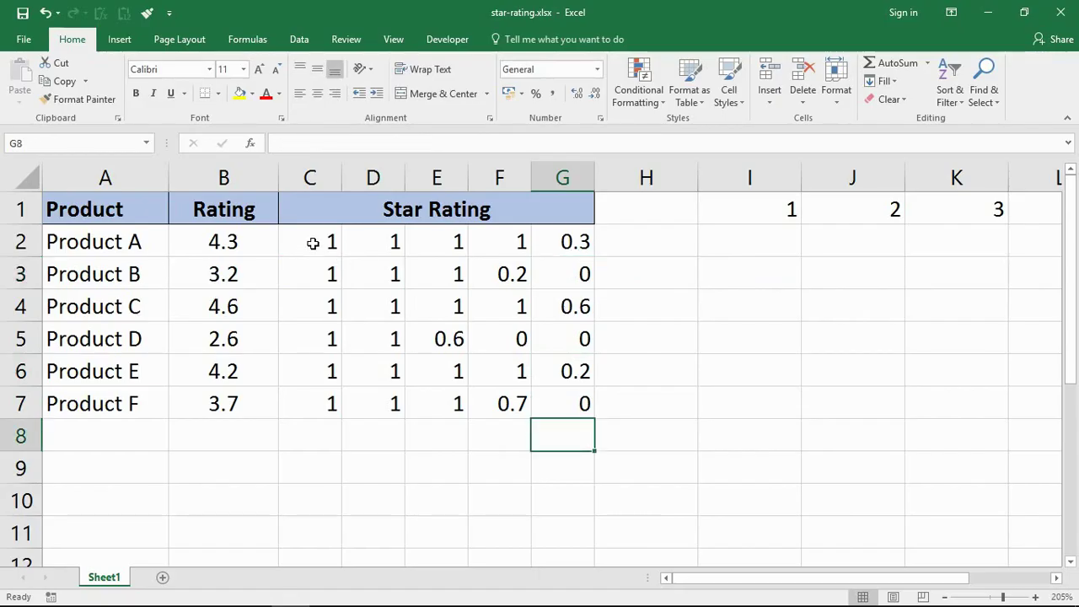
drag(312, 242, 556, 395)
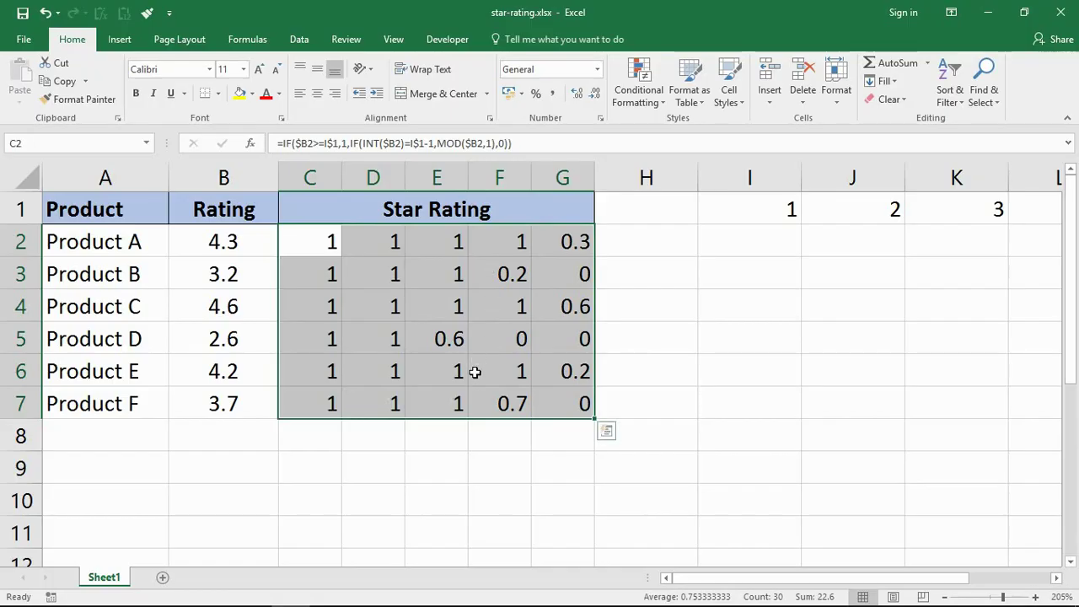
drag(360, 256, 569, 414)
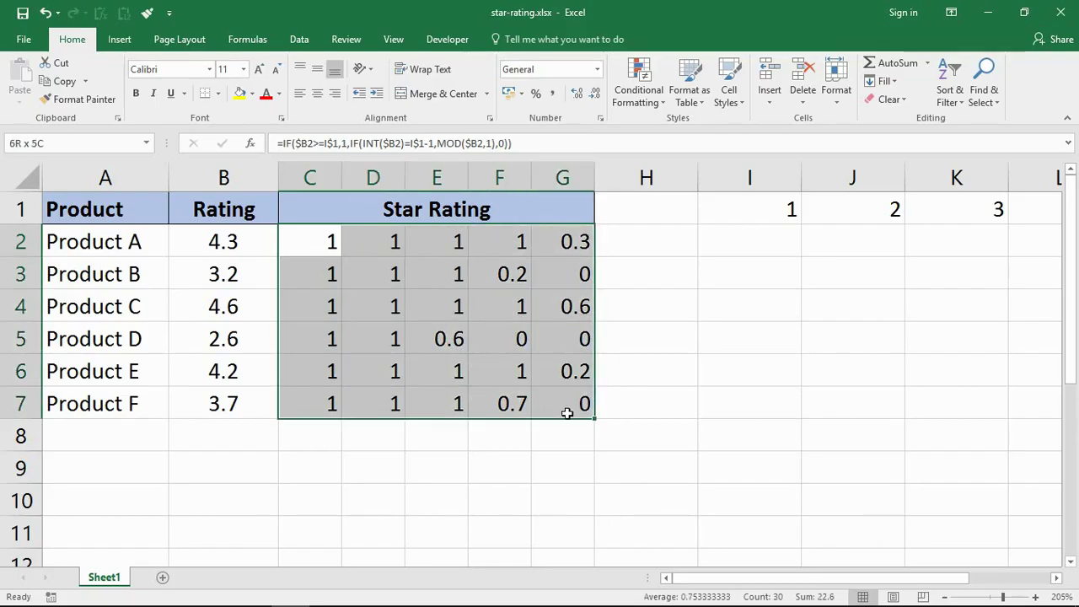
click(651, 101)
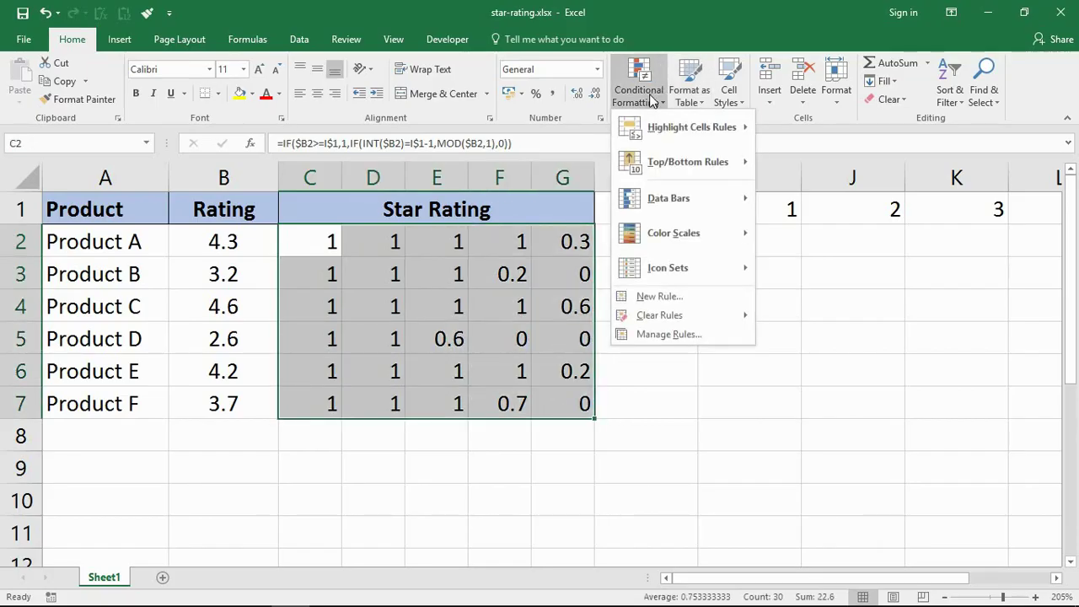
click(653, 299)
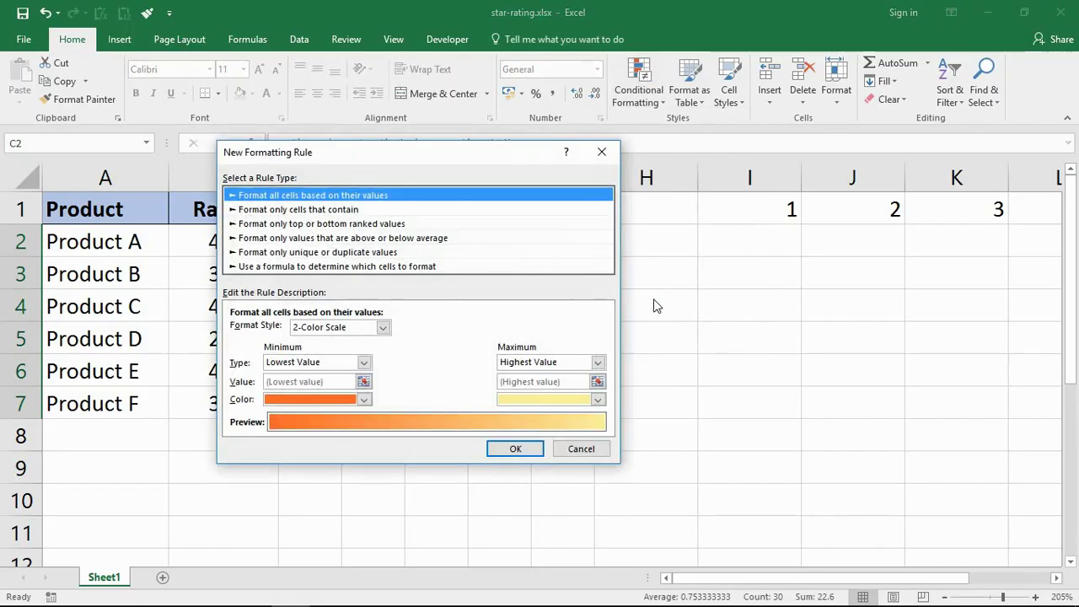
click(328, 329)
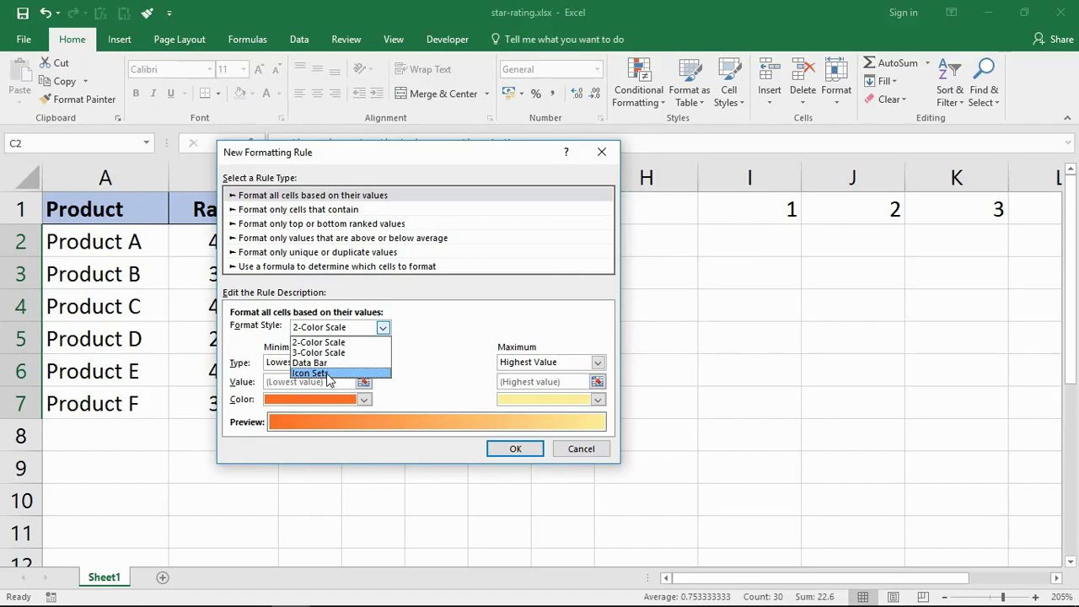
click(327, 374)
click(382, 351)
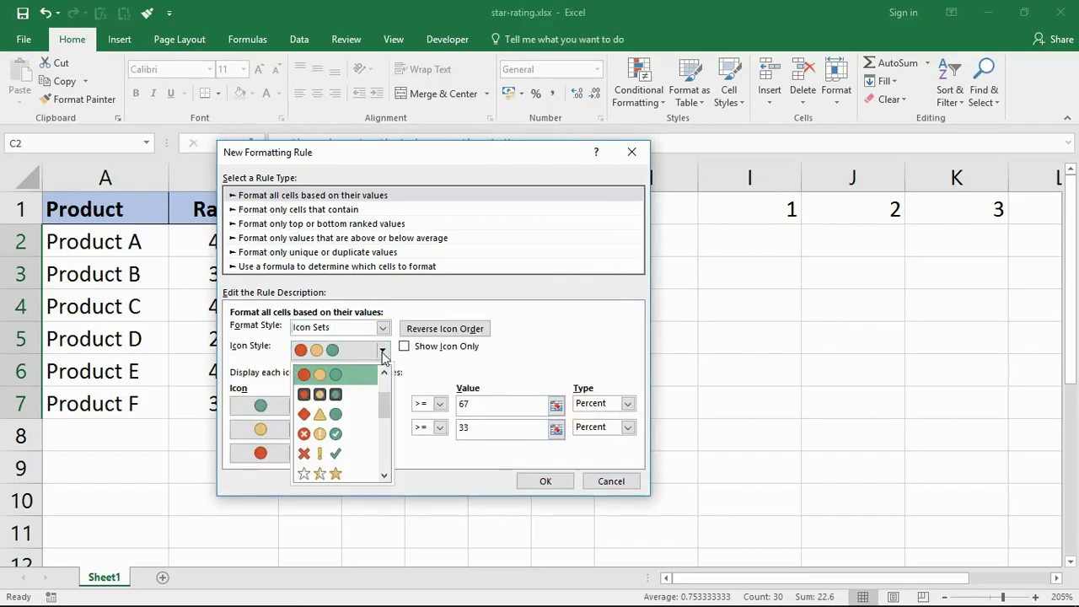
drag(385, 417, 380, 414)
click(347, 427)
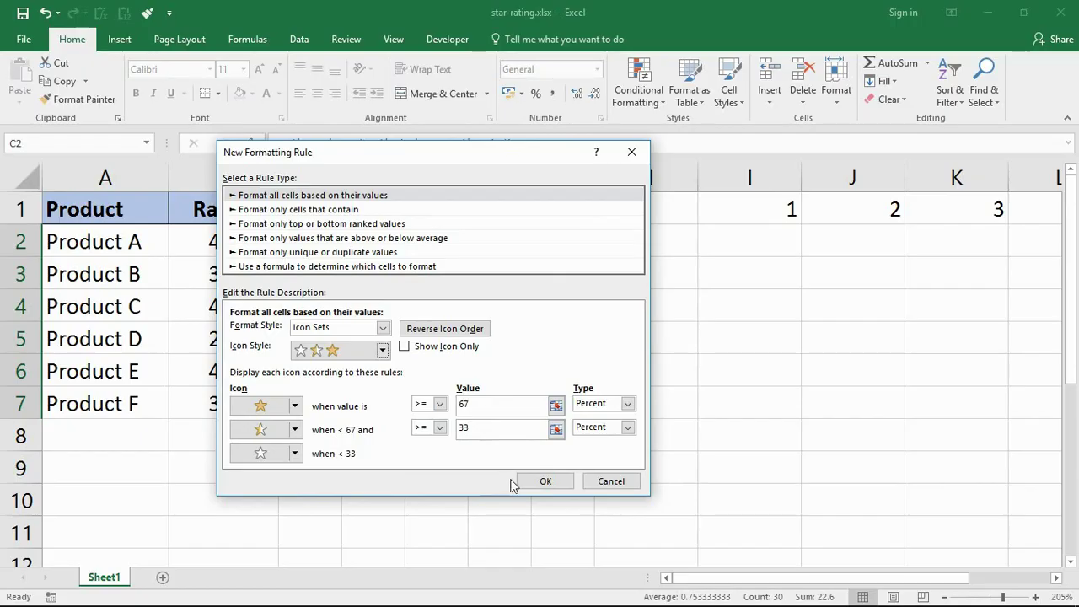
Step: Switch the type of both star icon thresholds in the formatting rule to Number
click(628, 404)
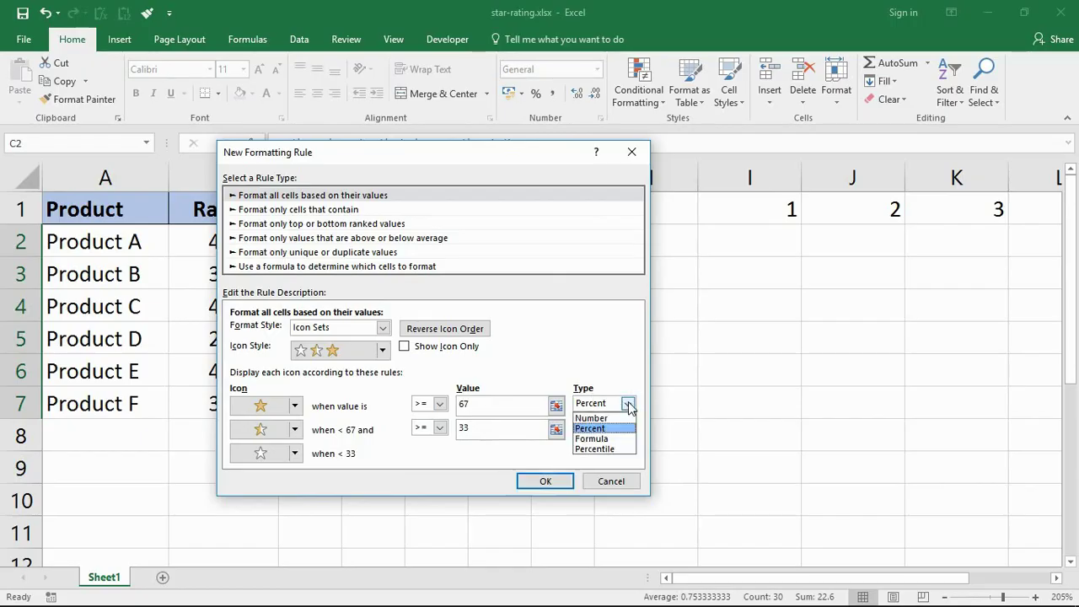
click(626, 418)
click(627, 427)
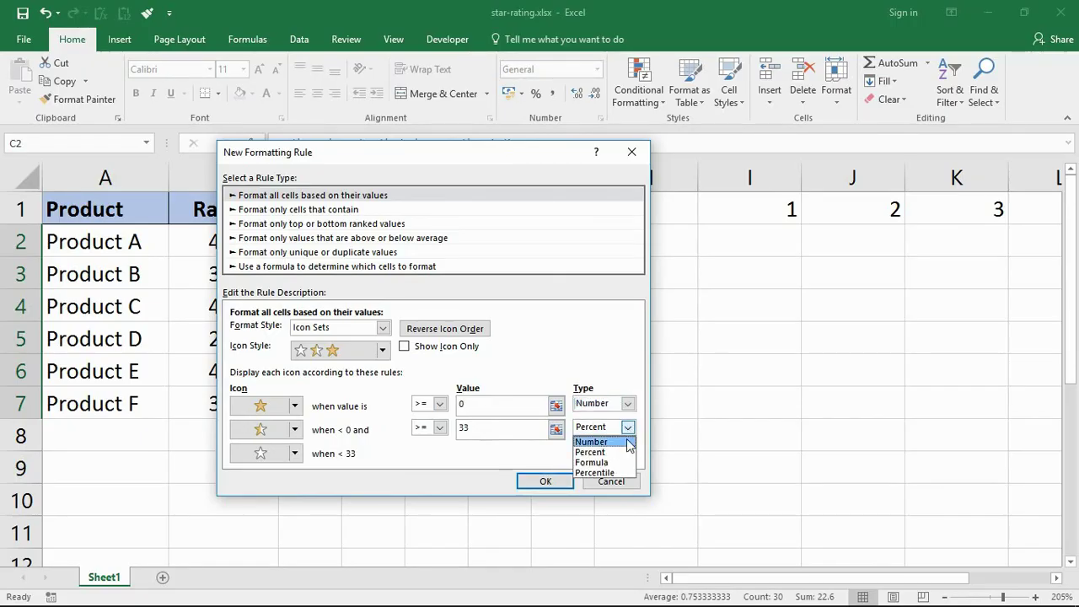
click(597, 439)
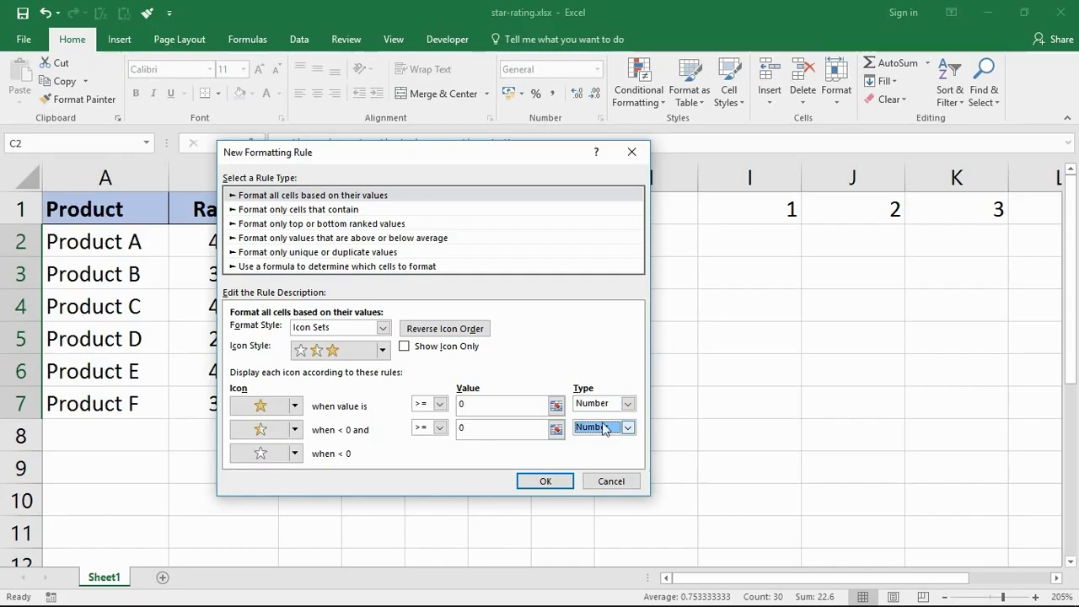
Step: Set the rule's thresholds to >= 1 for the full star and >= 0.5 for the half star
click(463, 430)
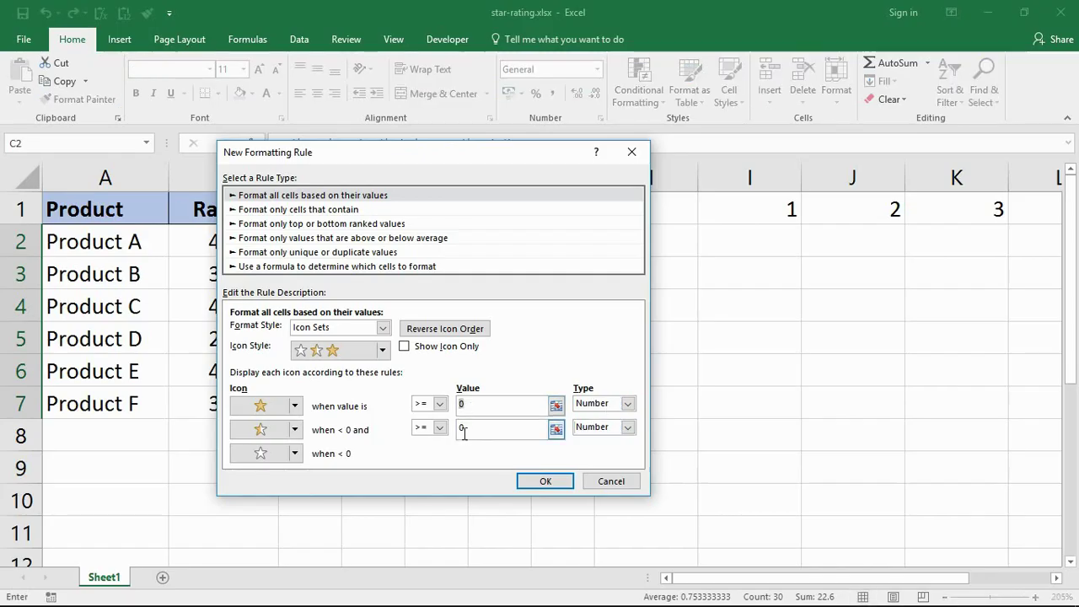
text(1)
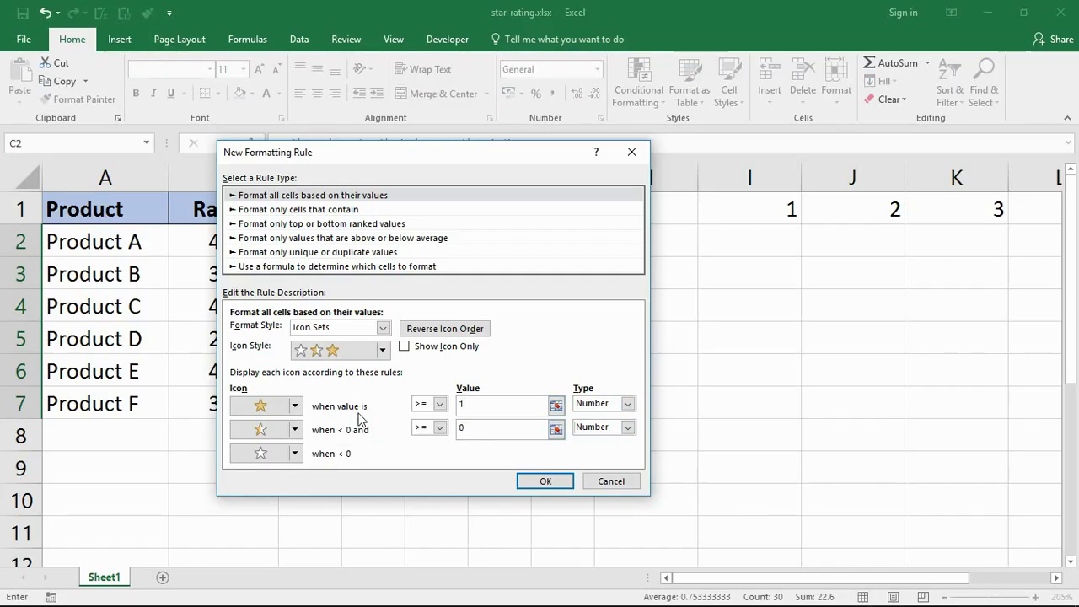
click(459, 430)
double_click(461, 430)
text(0)
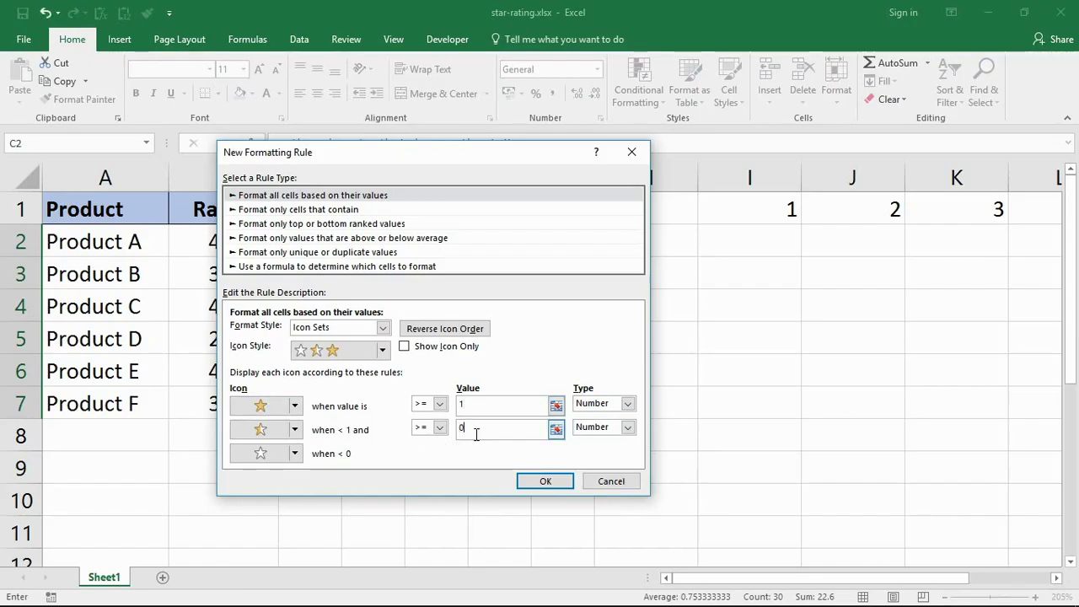
text(.5)
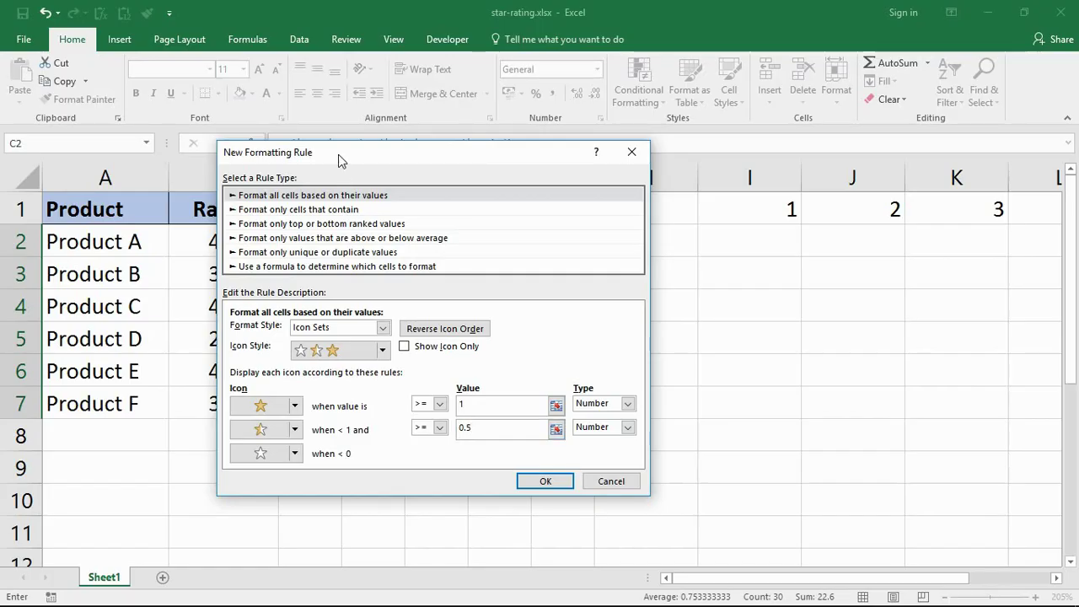
drag(413, 156, 792, 158)
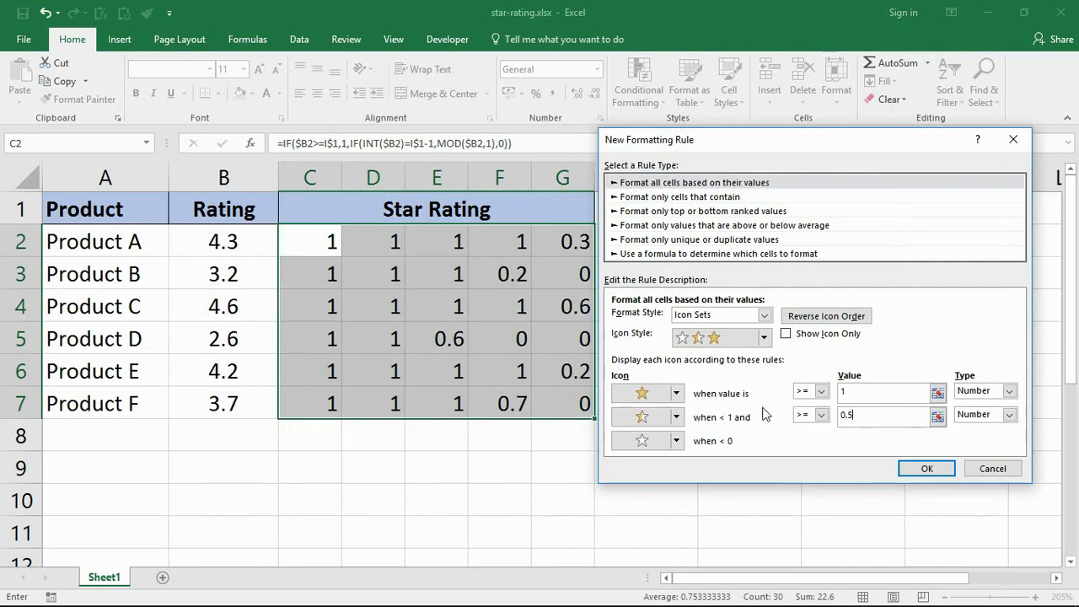
drag(862, 415, 823, 410)
drag(839, 146, 710, 157)
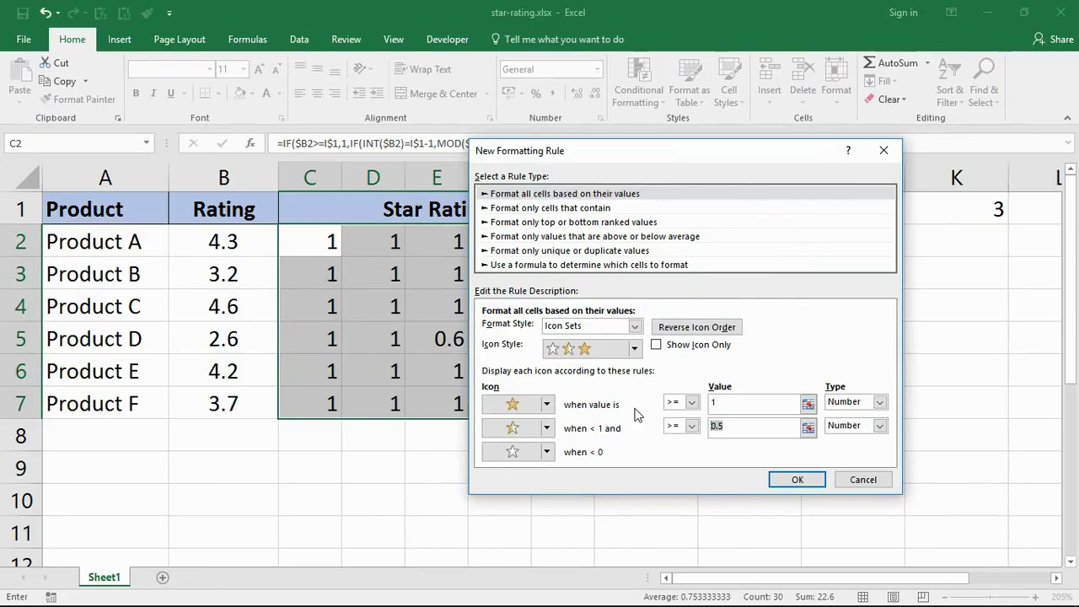
click(796, 403)
drag(642, 149, 725, 106)
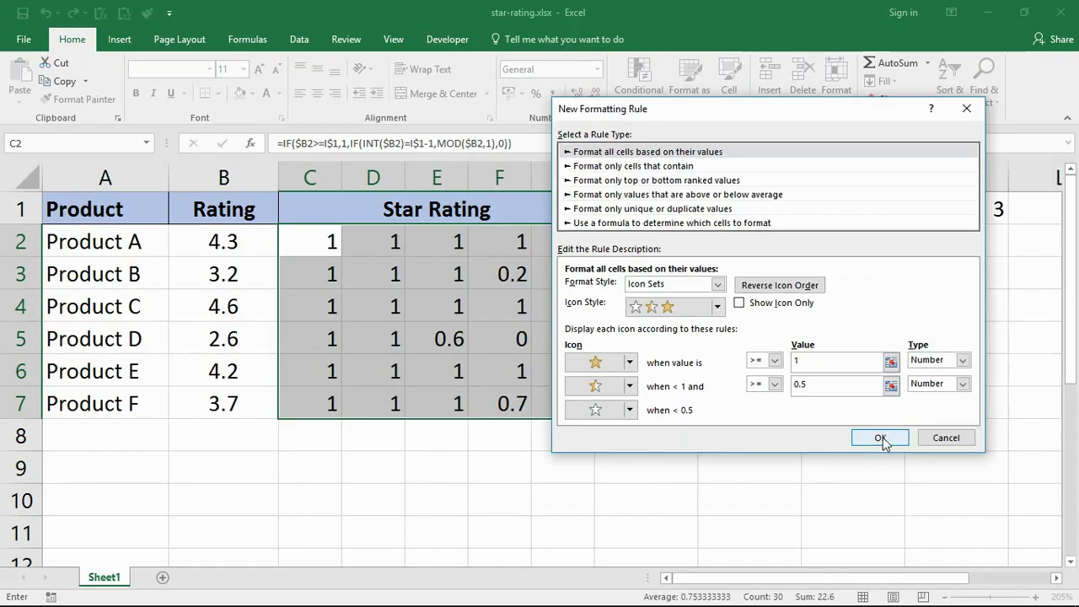
Step: Enable Show Icon Only for the star rule and apply it to C2:G7
drag(691, 111, 564, 117)
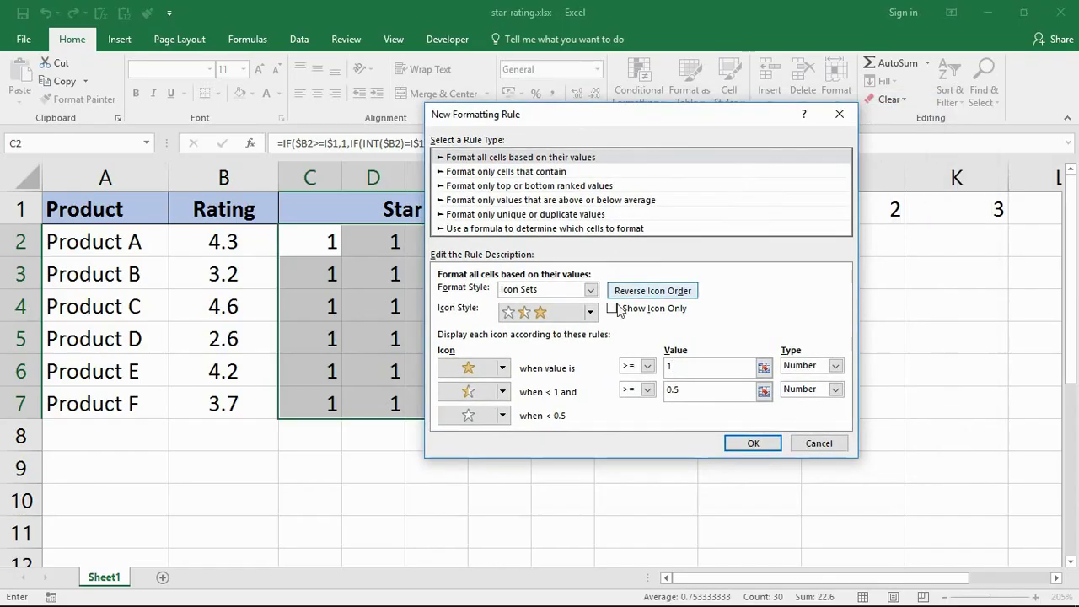
click(615, 311)
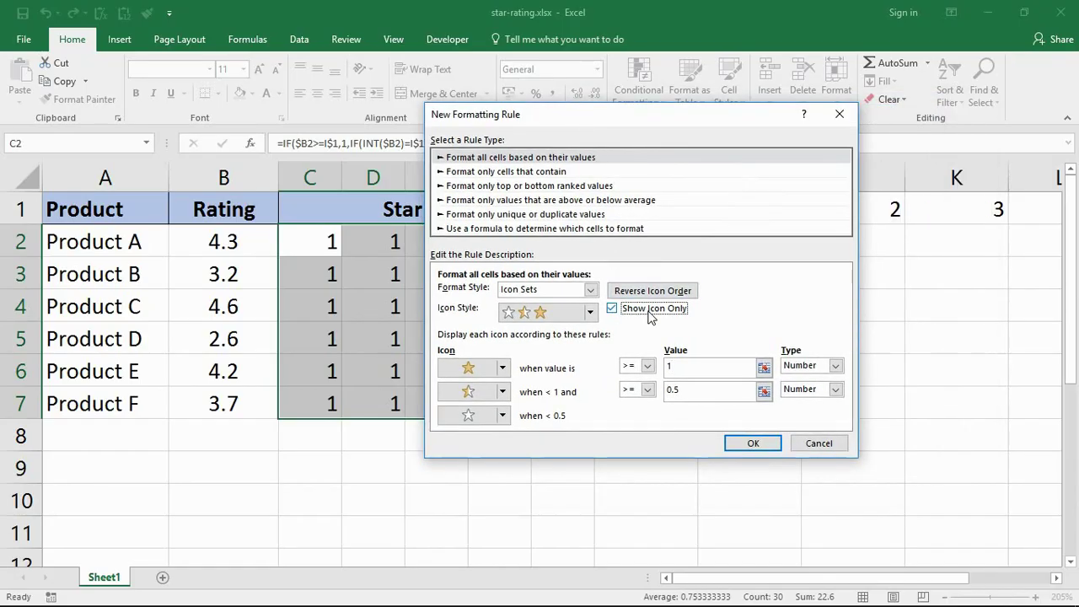
drag(587, 119, 691, 138)
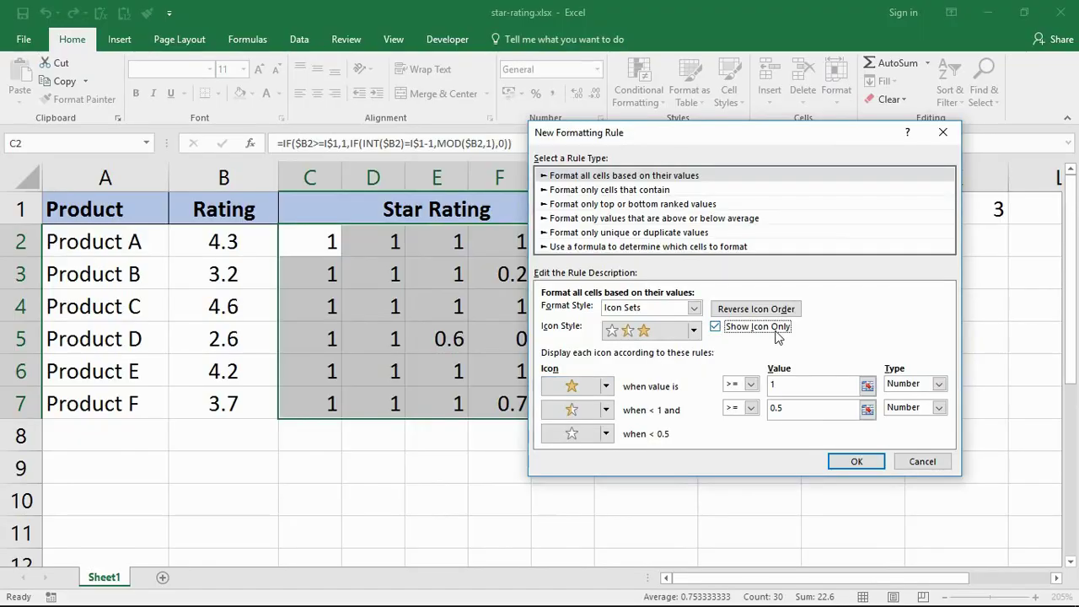
click(838, 460)
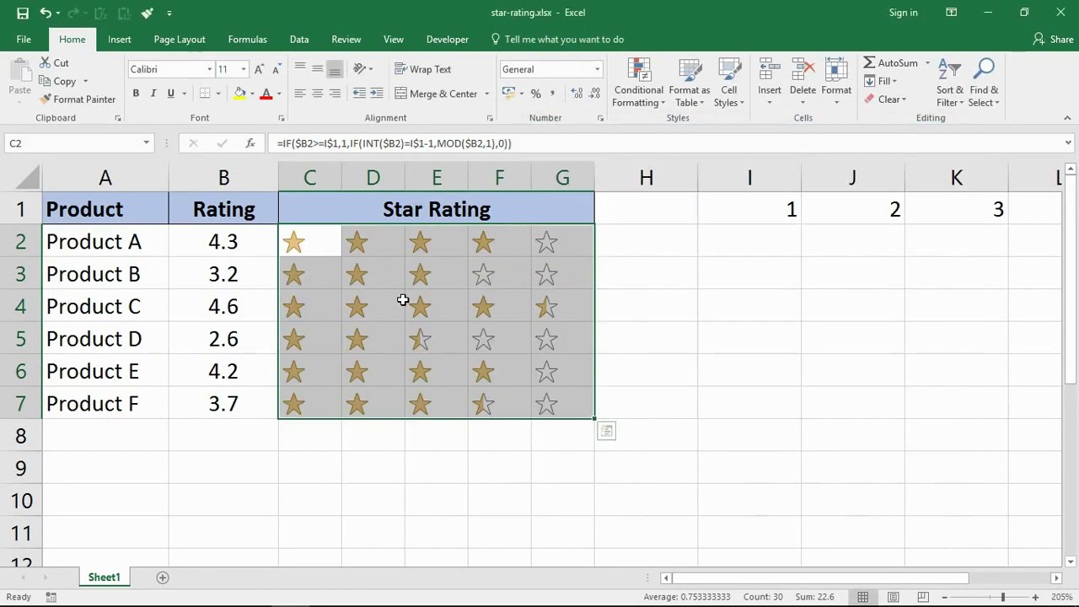
Step: Examine the nested IF(INT($B2)=I$1-1,MOD($B2,1),0) part of the C2 formula, leaving it unedited
click(466, 141)
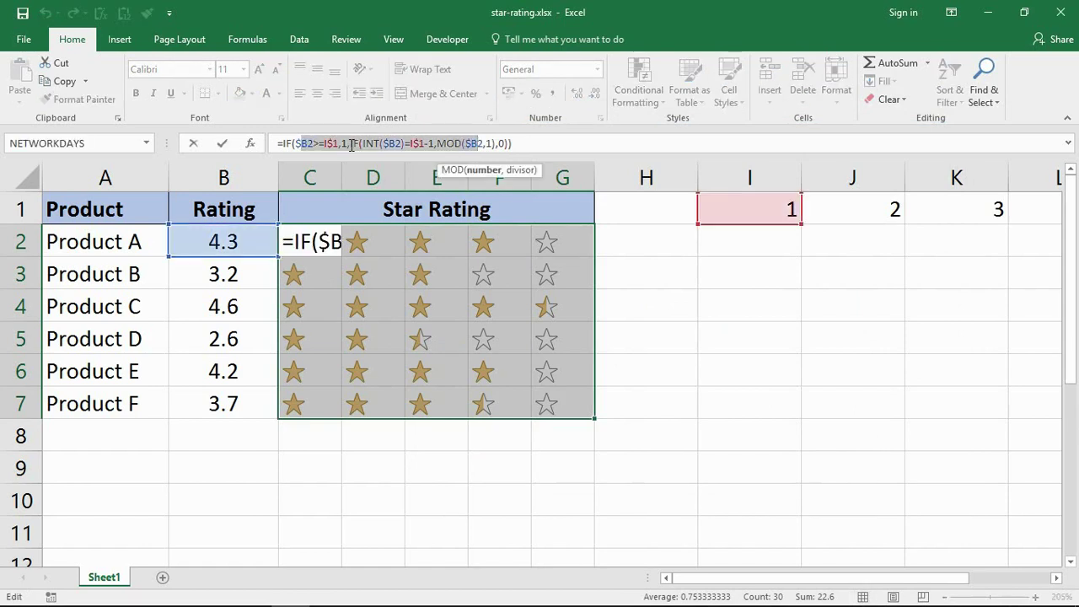
drag(351, 143, 514, 143)
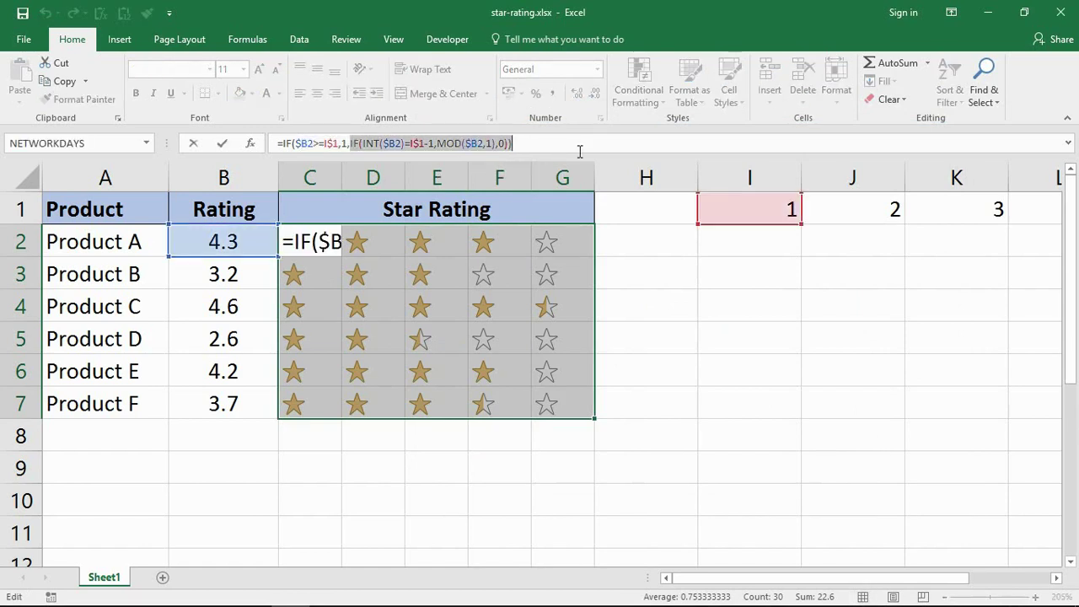
key(Escape)
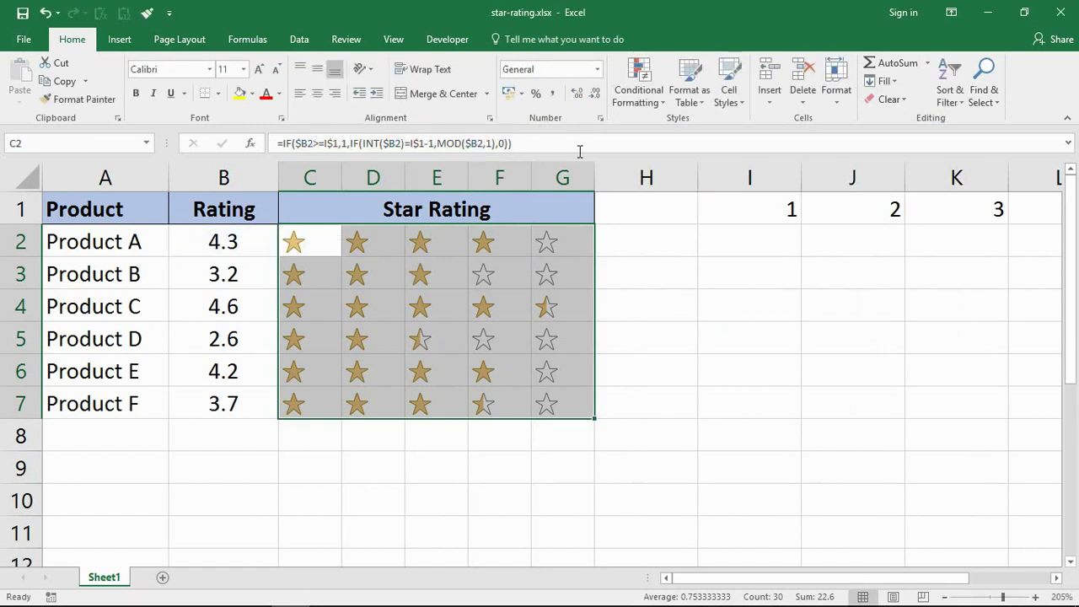
Step: Center the star icons horizontally in the cells C2:G7
click(633, 381)
drag(311, 248, 544, 412)
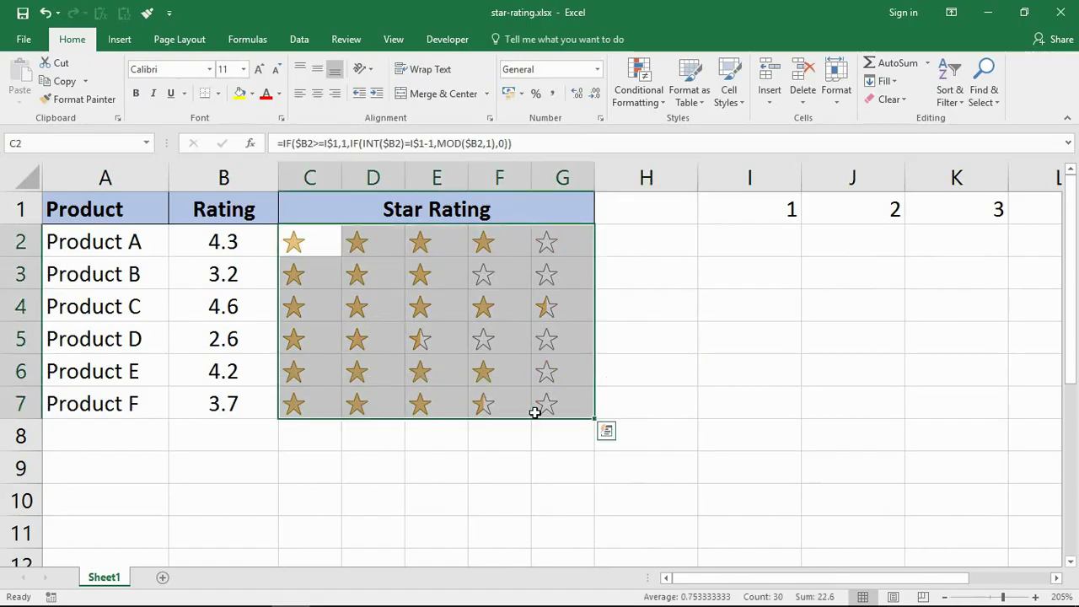
click(318, 94)
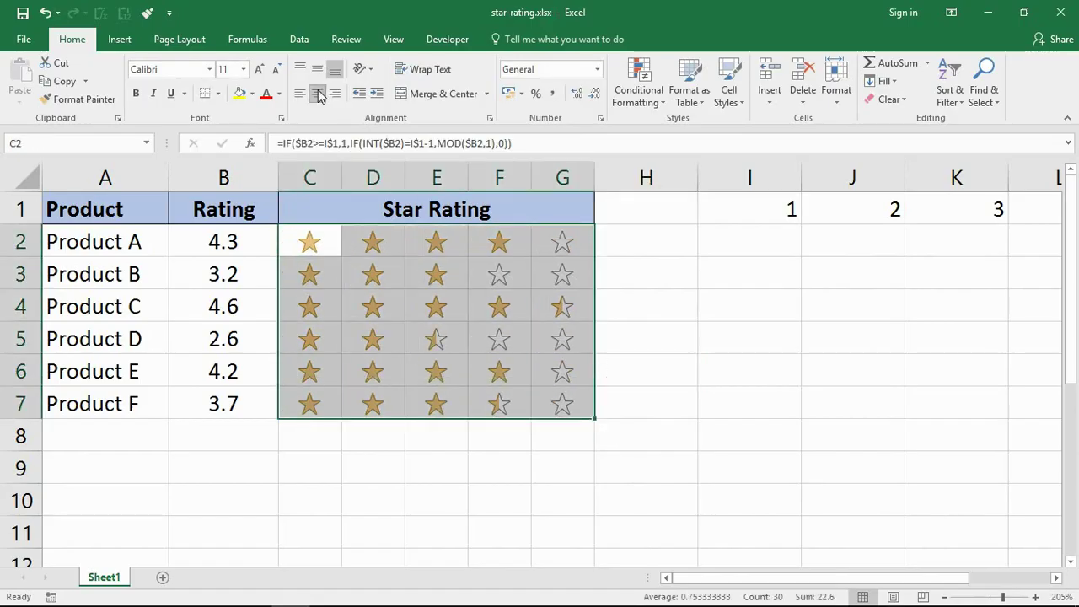
click(633, 347)
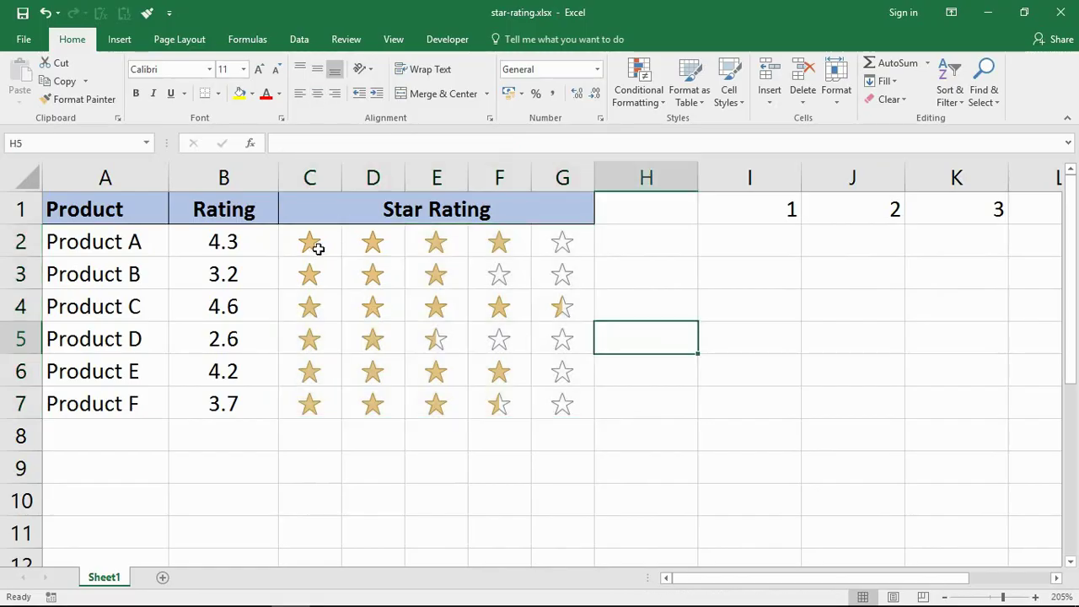
Step: Review the helper numbers in row 1, starting at I1, that the star formulas refer to
click(693, 399)
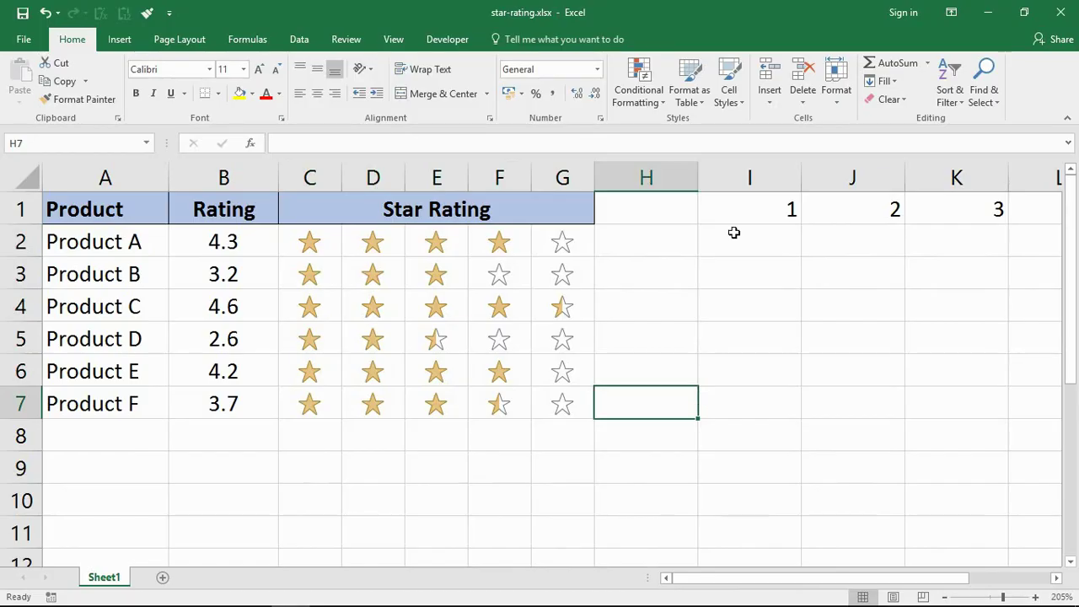
drag(746, 219, 998, 221)
click(852, 341)
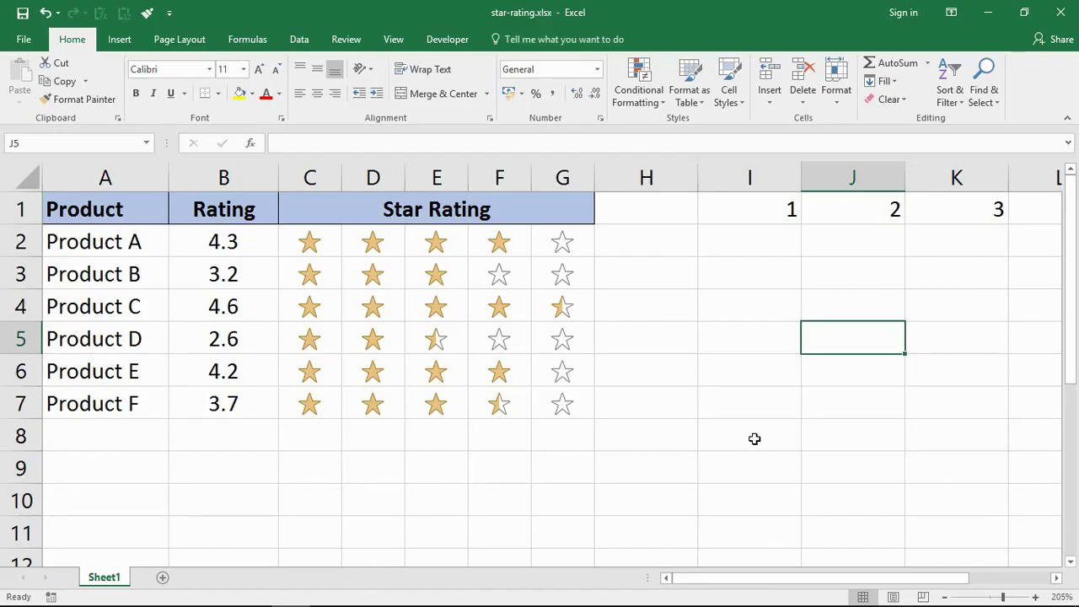
Step: Change the rating of Product D to 4 and of Product E to 3.6 to test the star display
click(214, 345)
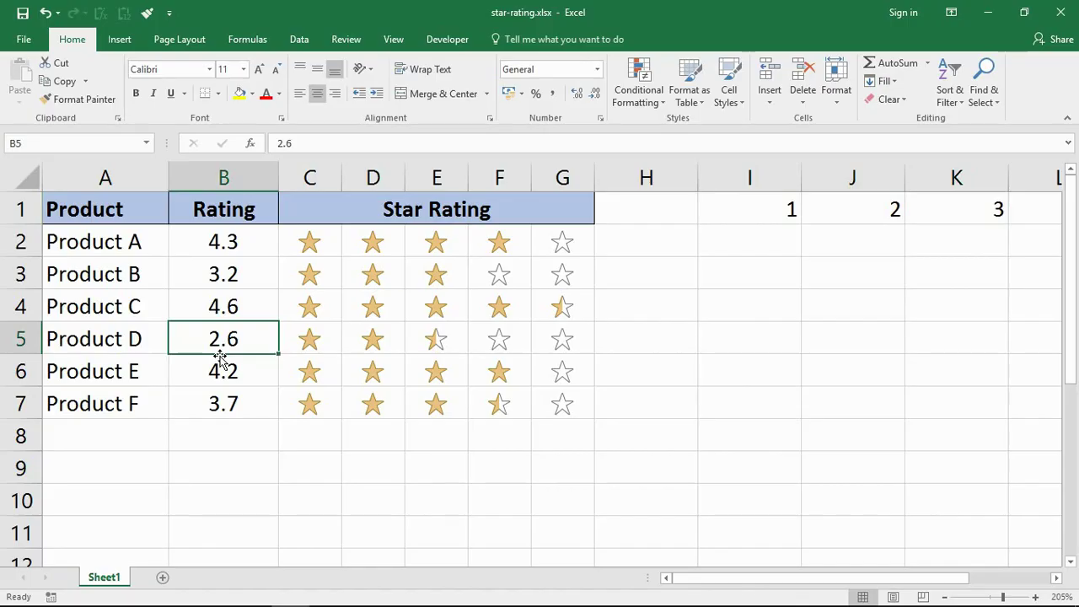
text(4)
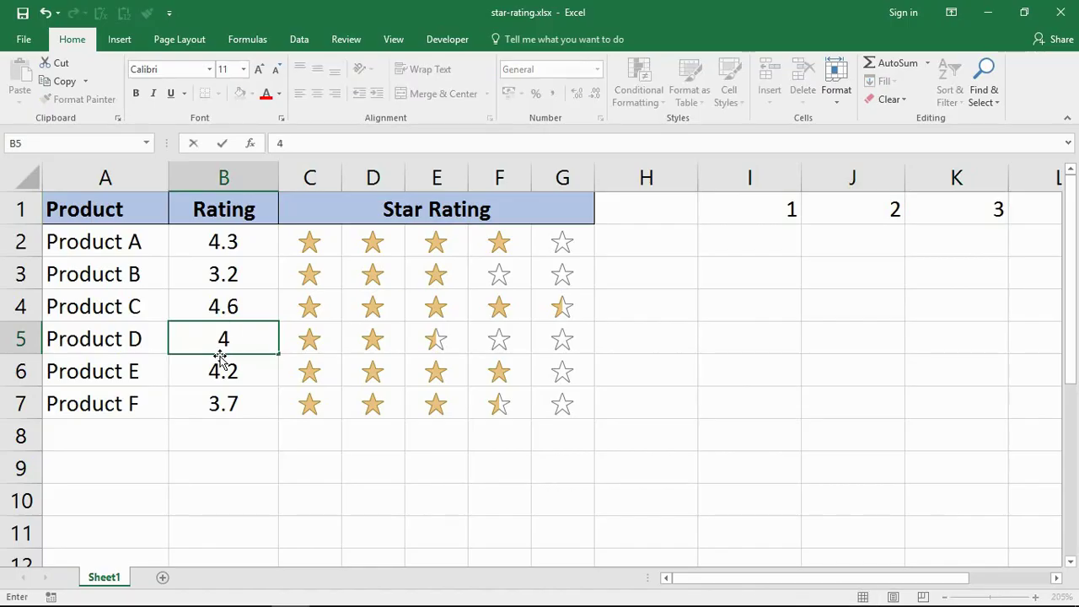
key(Return)
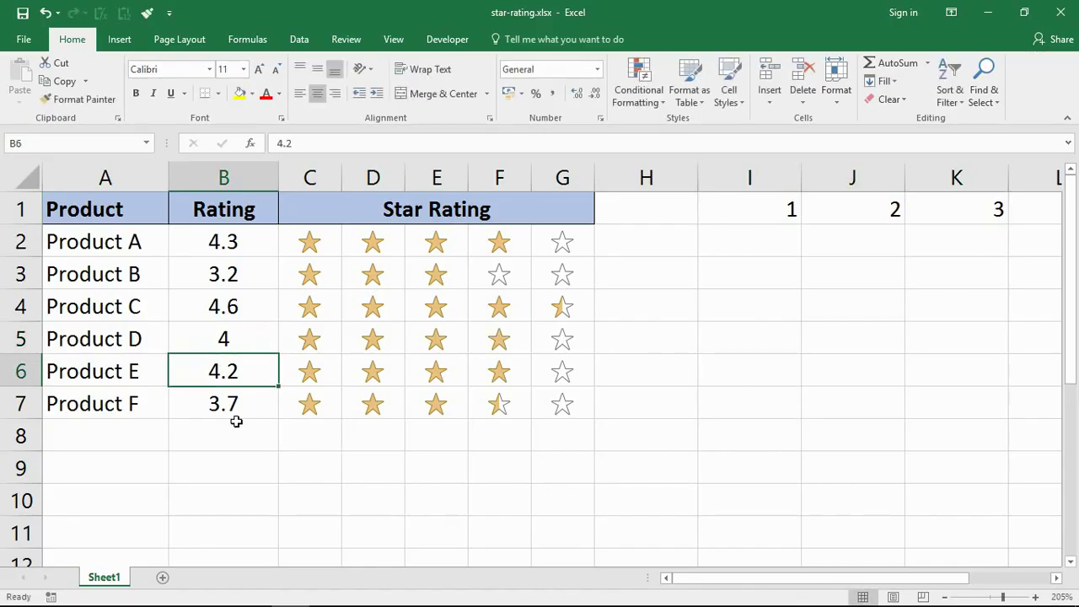
text(3.6)
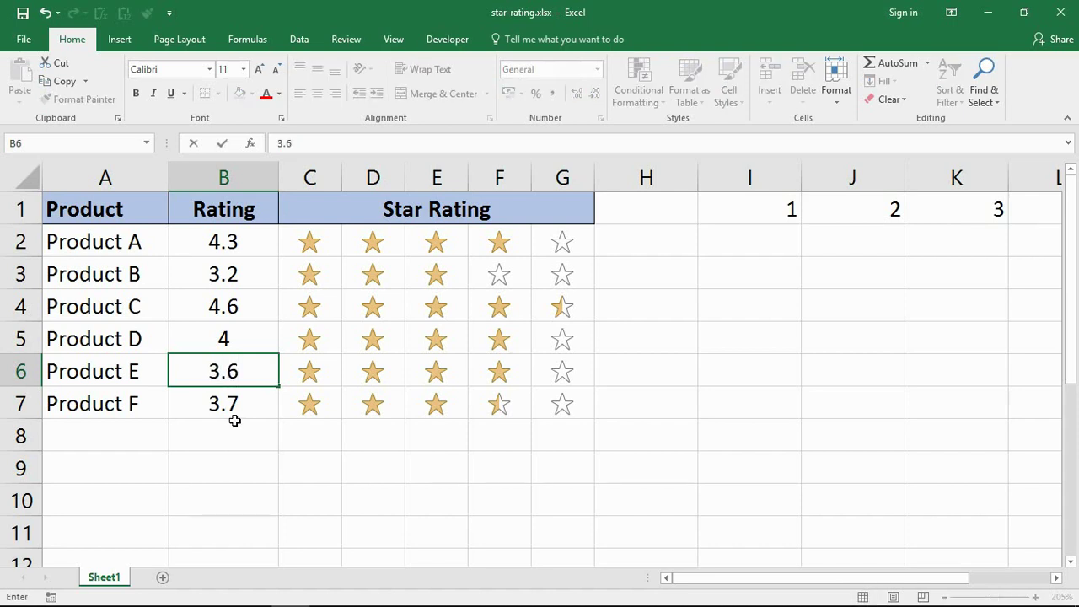
key(Return)
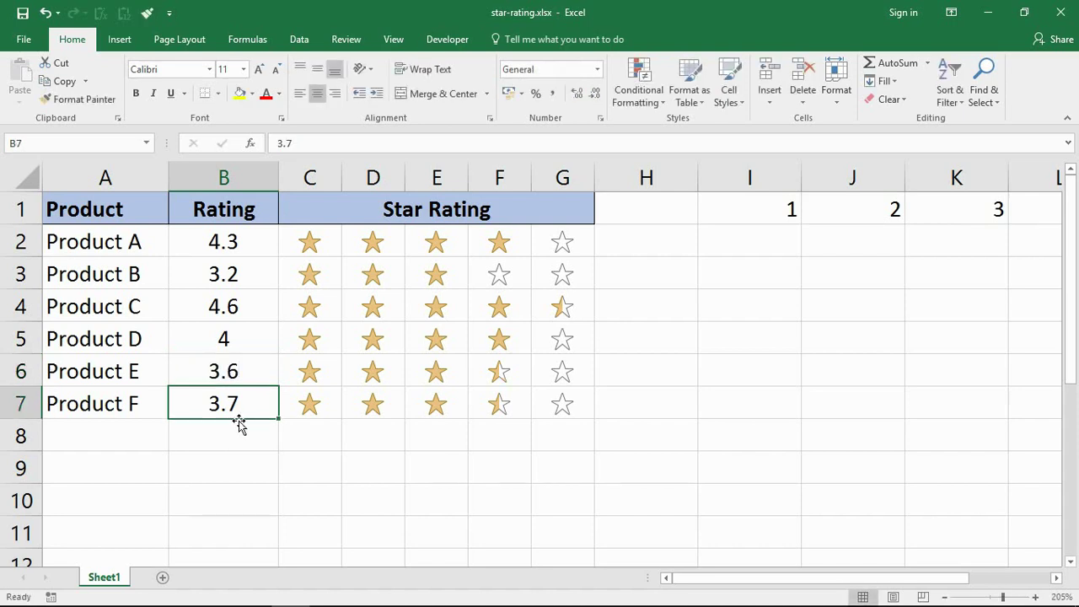